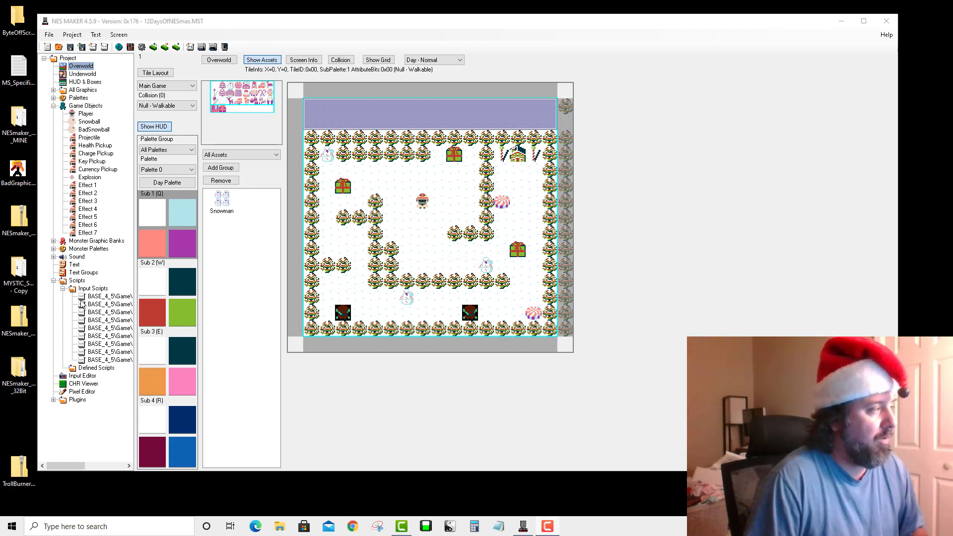
Show the 32x32 grid in HUD & Boxes and set the textbox area to X 4, Y 4, W 8, H 4.
click(85, 82)
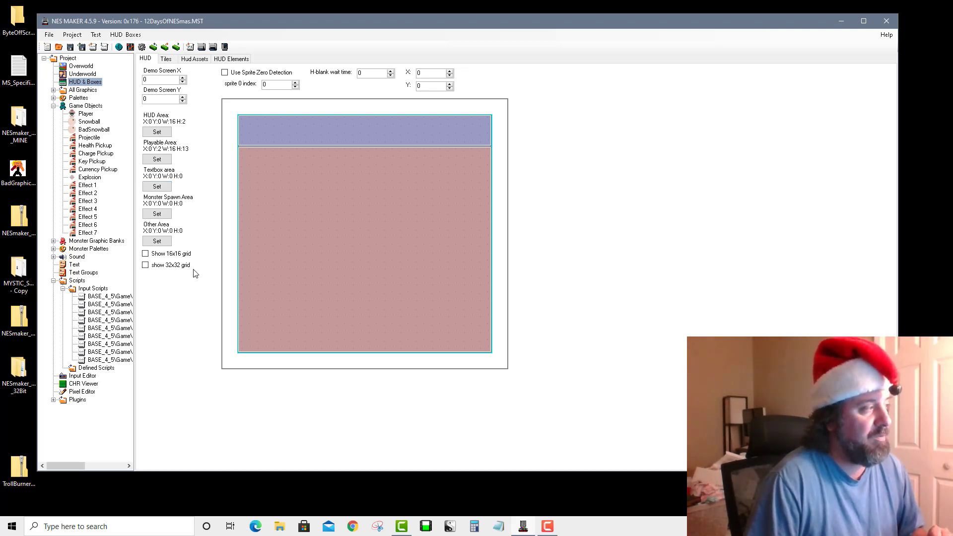
click(160, 265)
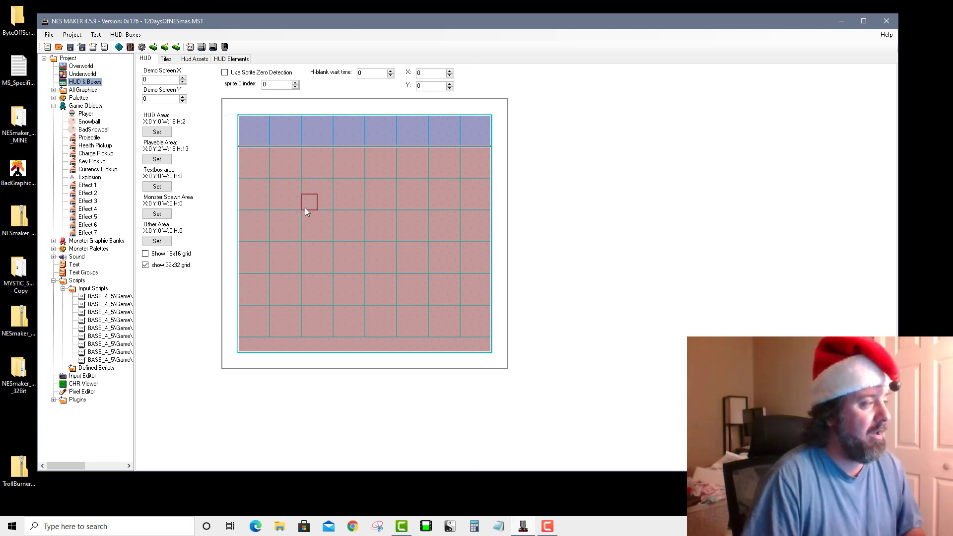
mouse_move(309, 204)
mouse_down()
mouse_move(385, 241)
mouse_move(418, 240)
mouse_up()
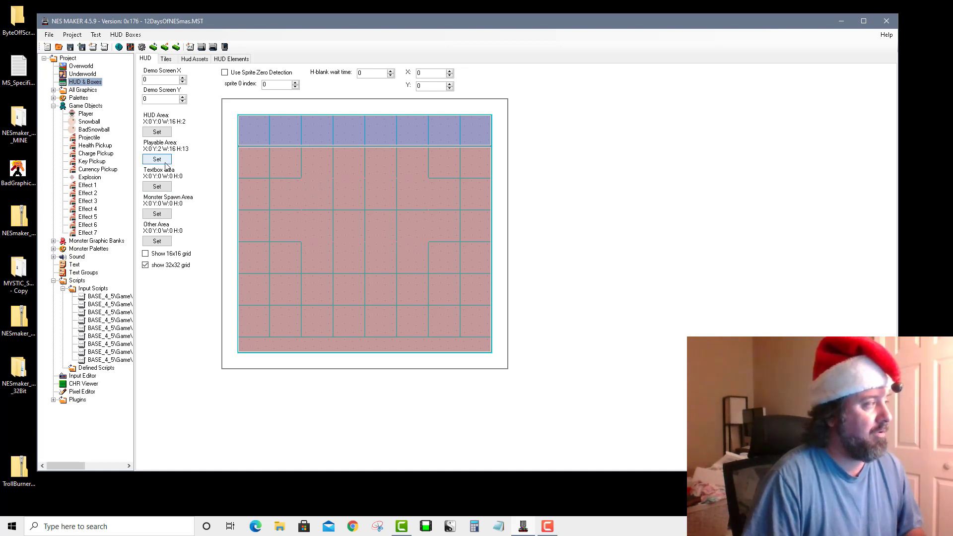
click(157, 187)
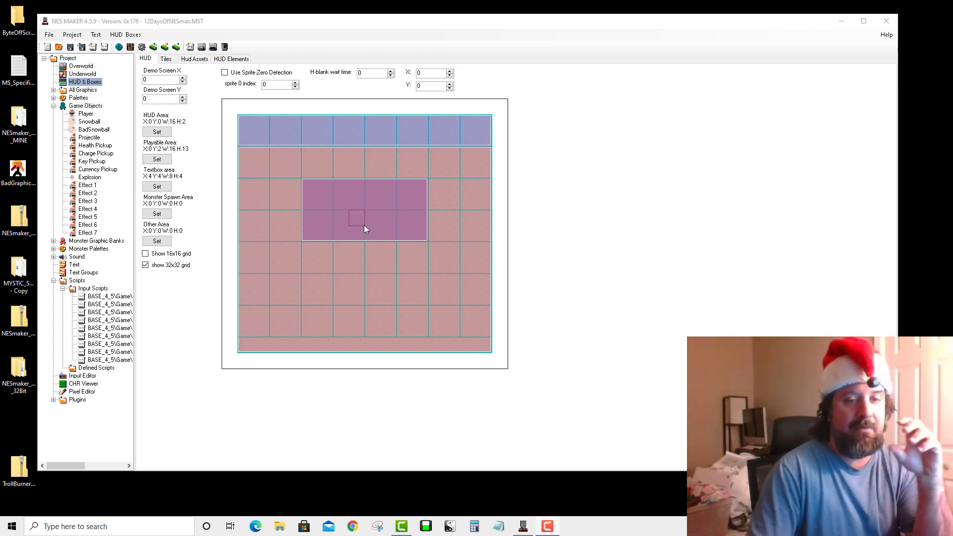
Rename text Entry 0 as "First Text".
click(74, 265)
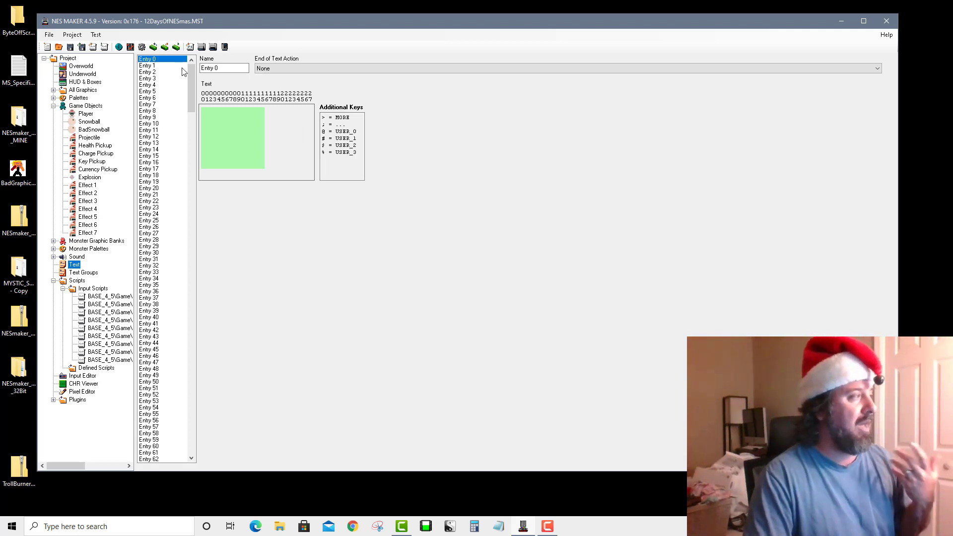
drag(240, 66, 168, 68)
text(Fi)
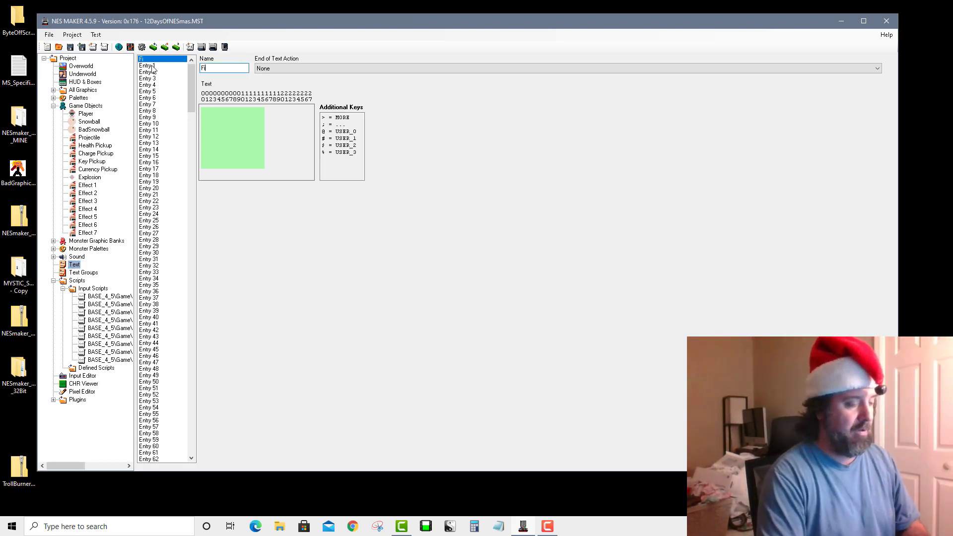
text(rst Text)
Write "This is text number one." in the First Text entry, followed by a blank line and "Seriously, good stuff bro.".
click(207, 126)
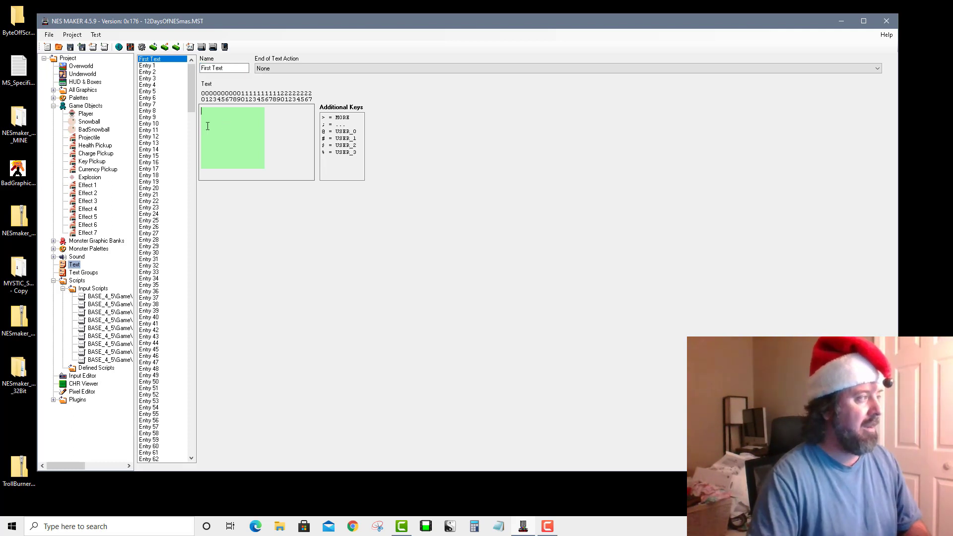
text(This is text)
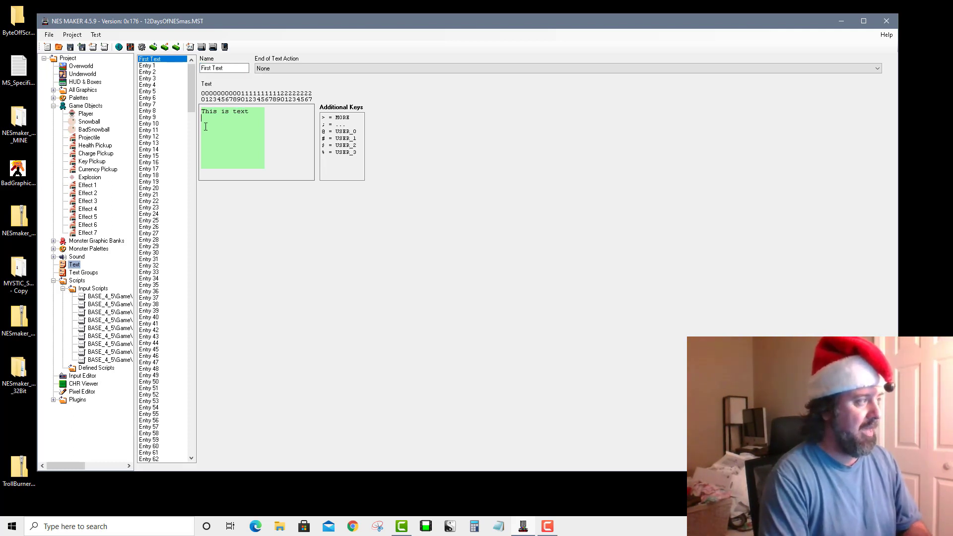
key(Return)
text(number one.)
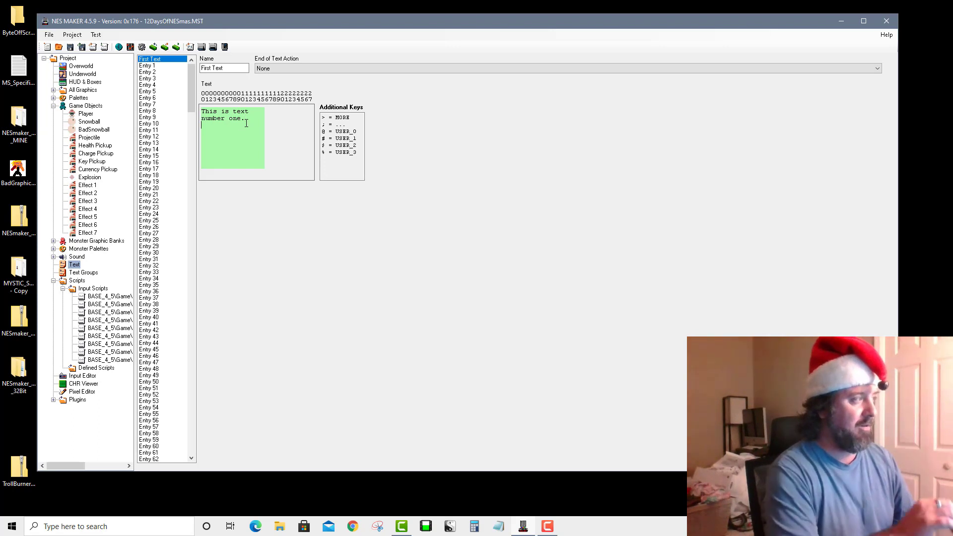
text(erio)
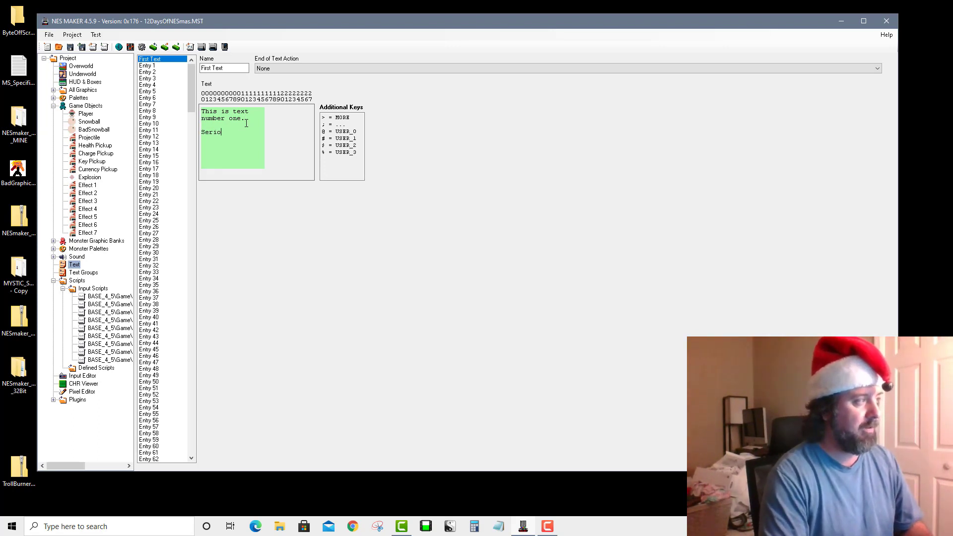
text(usly, )
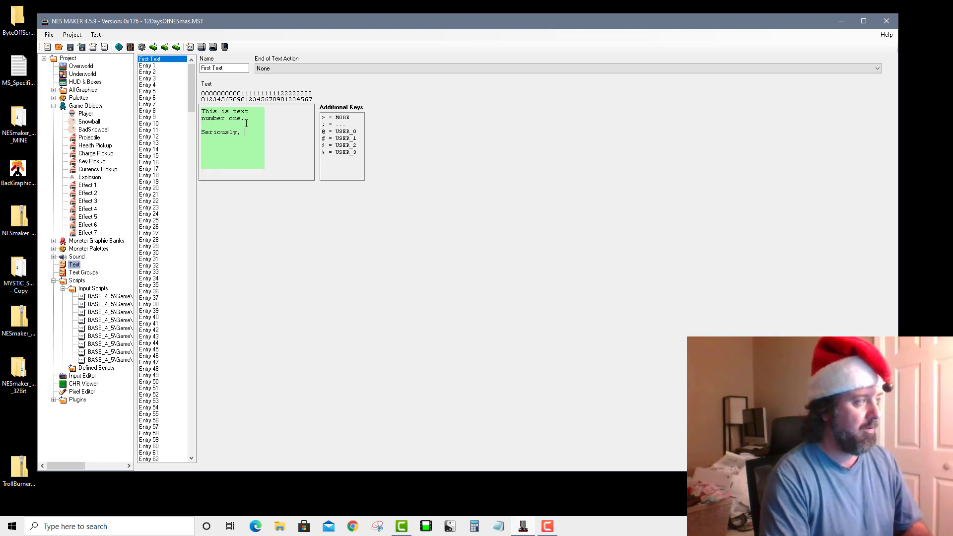
text(good stuff bro.)
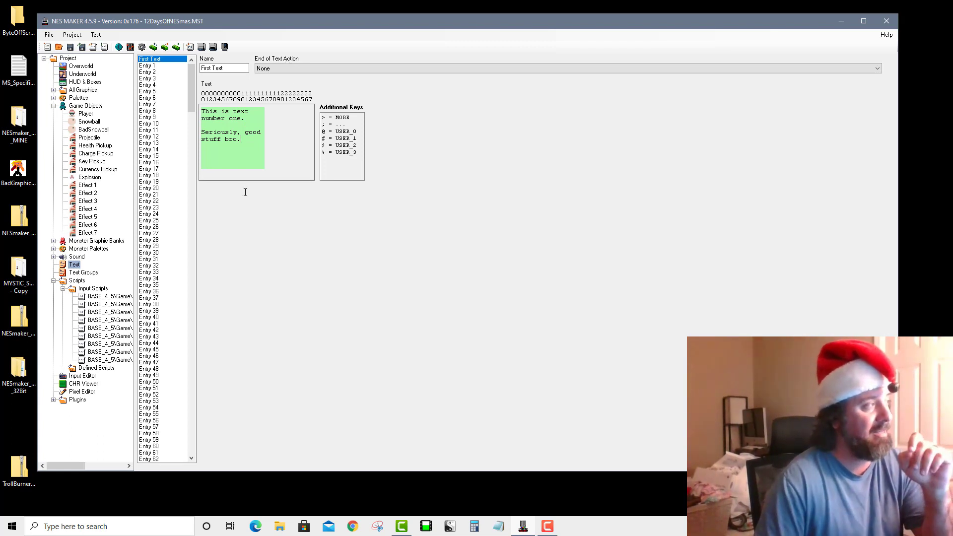
Rename text Entry 1 as "Second Text" and write "Hello World. This is text number 2." in it.
click(162, 65)
key(Tab)
text(Secon)
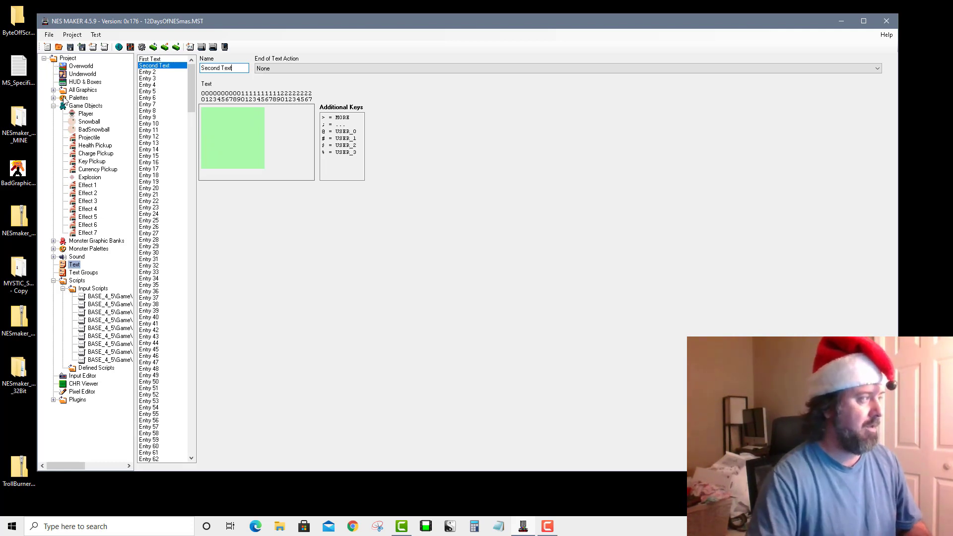
click(222, 118)
text(Hell)
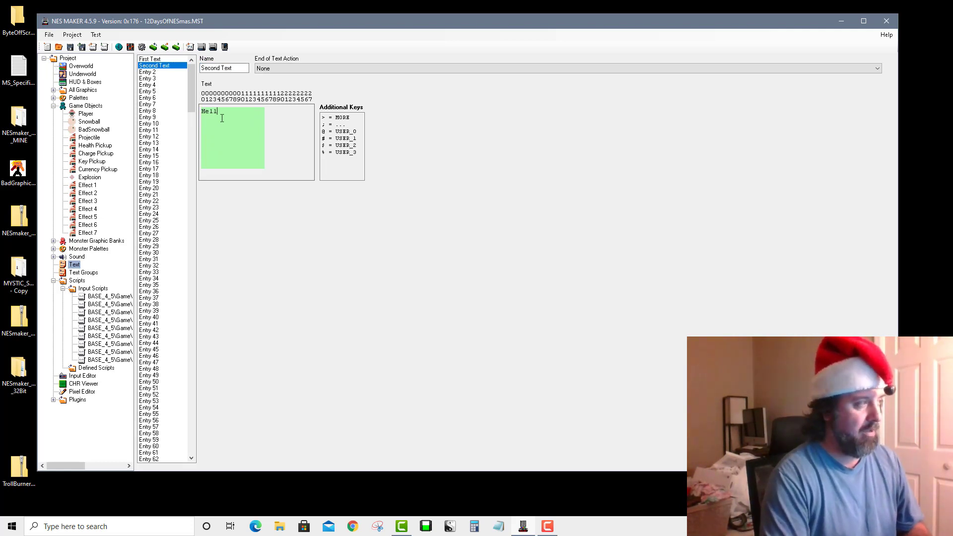
text(o World. This is text nu)
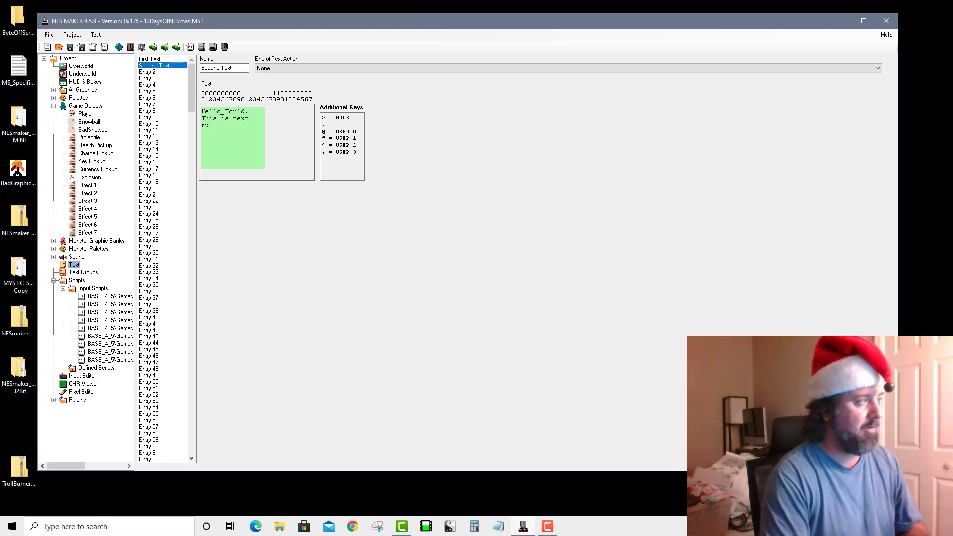
text(mber 2.)
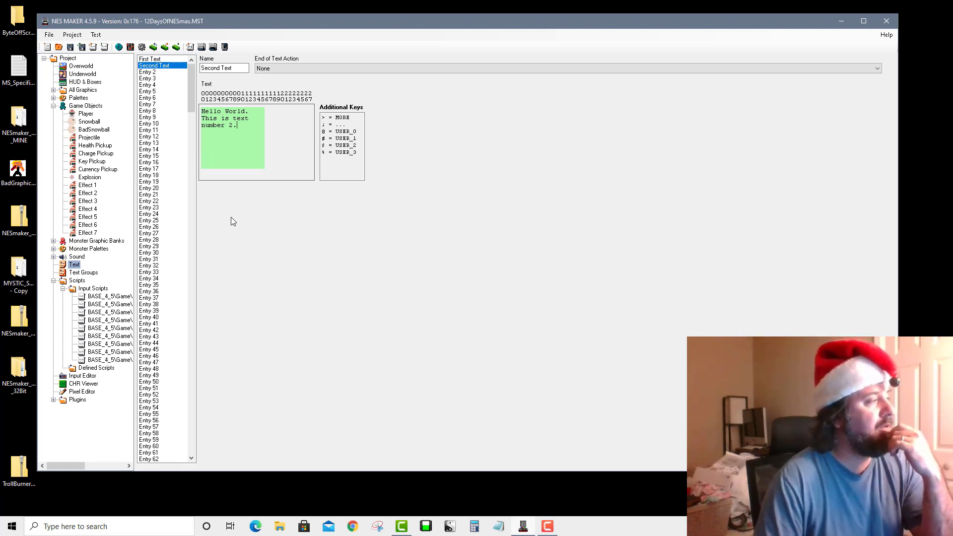
Rename text Group 0 as "First Screen".
click(84, 272)
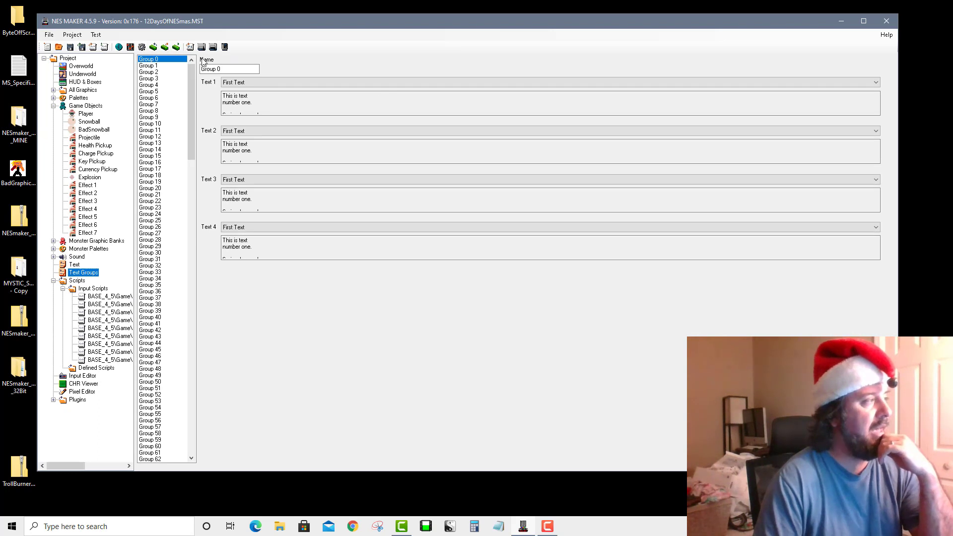
drag(228, 69, 119, 63)
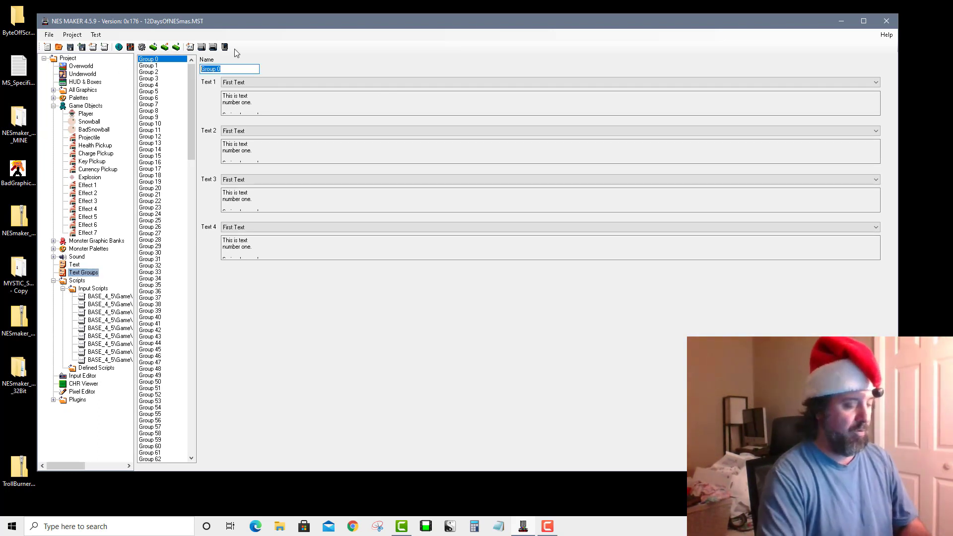
text(First)
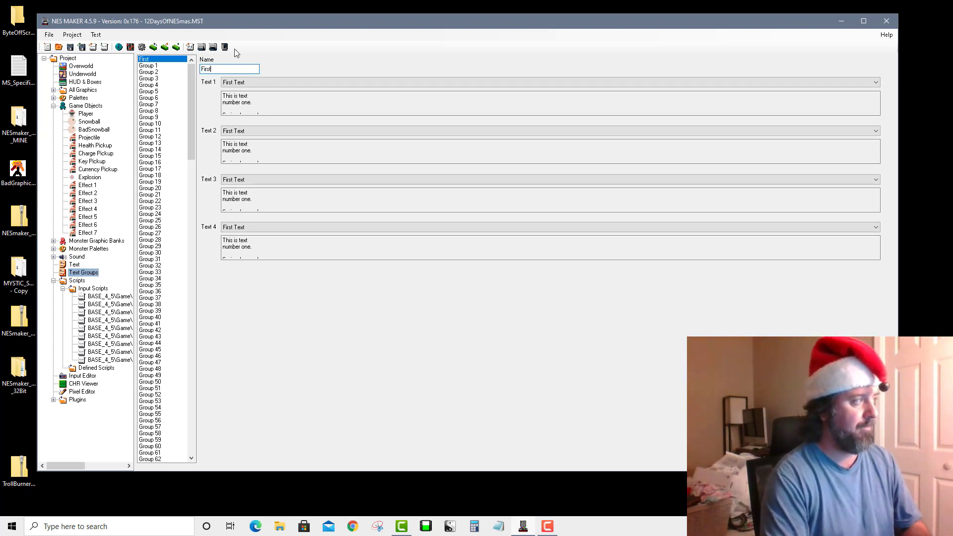
text( Screen)
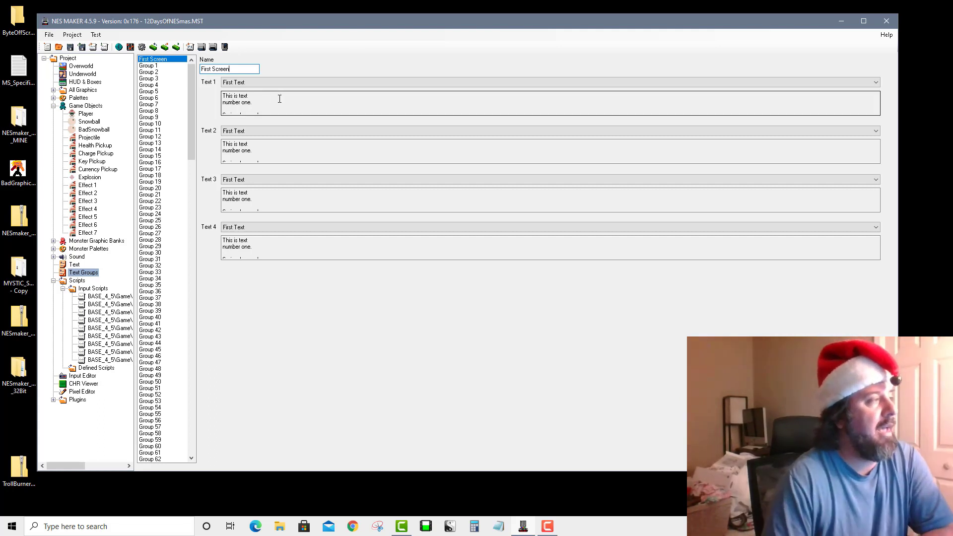
Assign First Text to Text 1 and Second Text to Text 2 of the First Screen group.
click(245, 84)
click(245, 84)
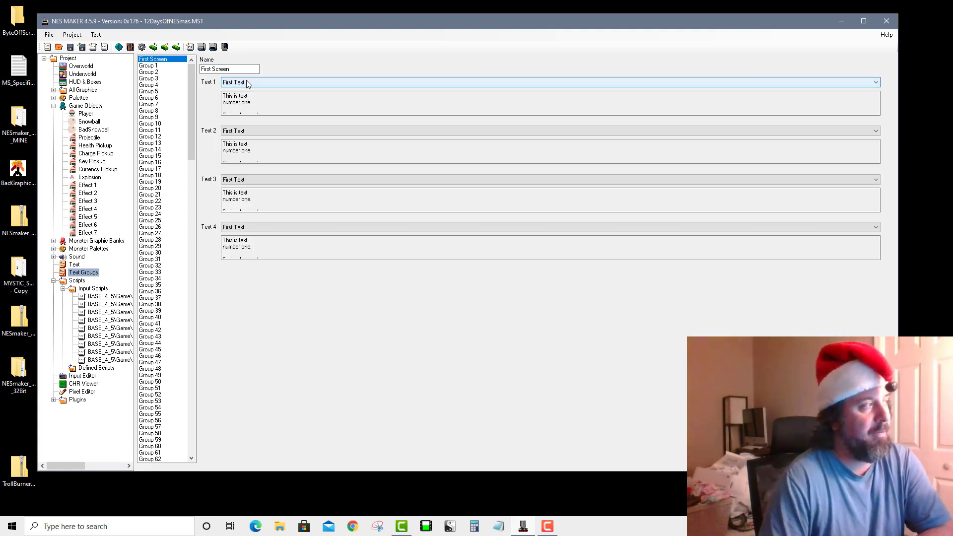
click(228, 131)
click(236, 145)
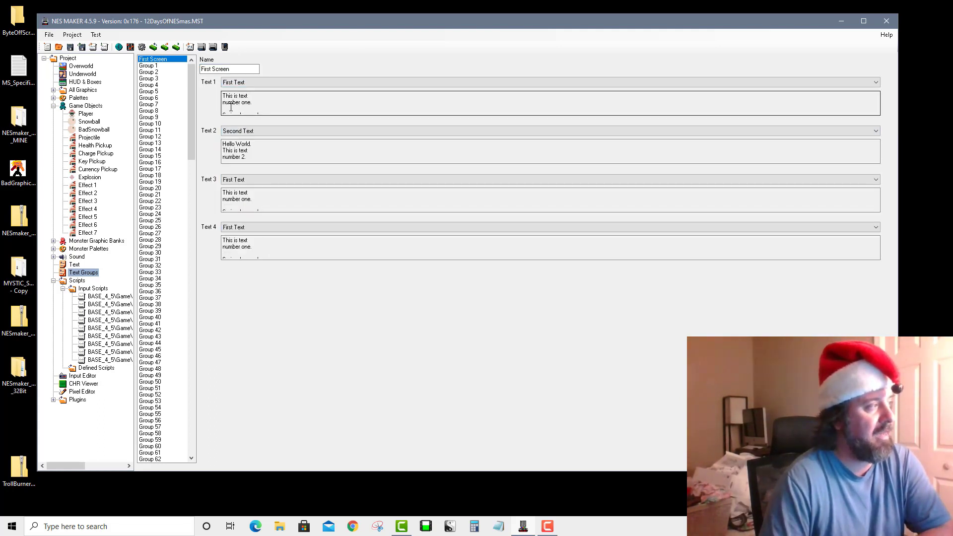
drag(223, 93, 283, 130)
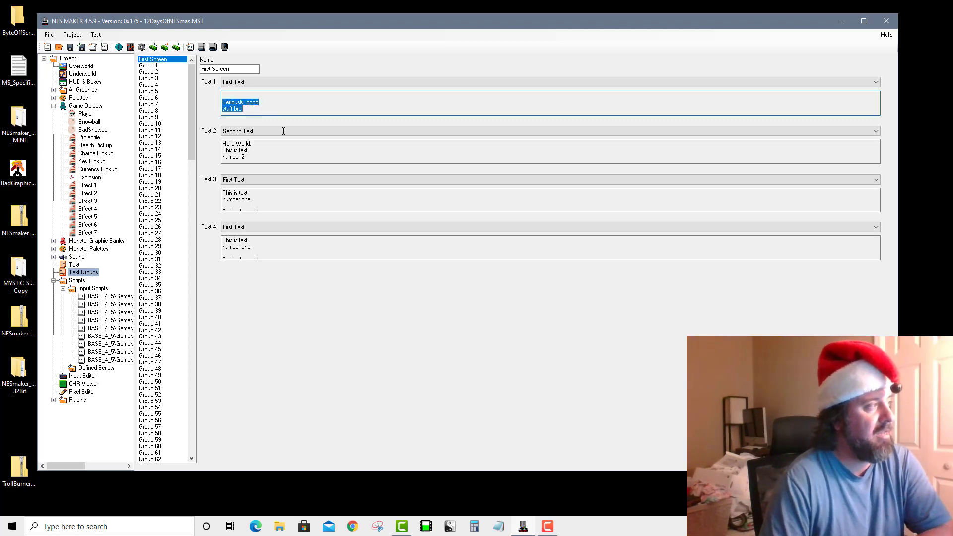
click(224, 142)
drag(223, 143, 274, 159)
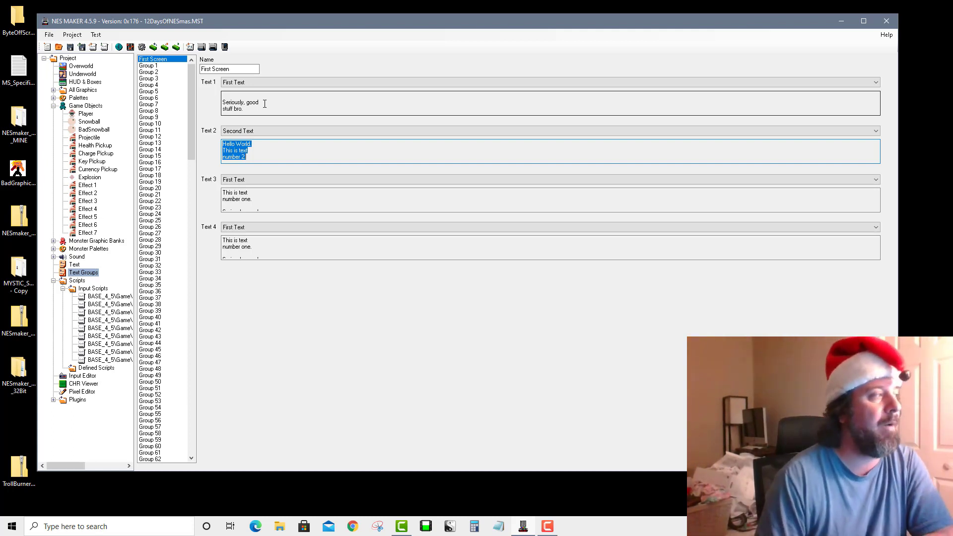
drag(259, 103, 247, 100)
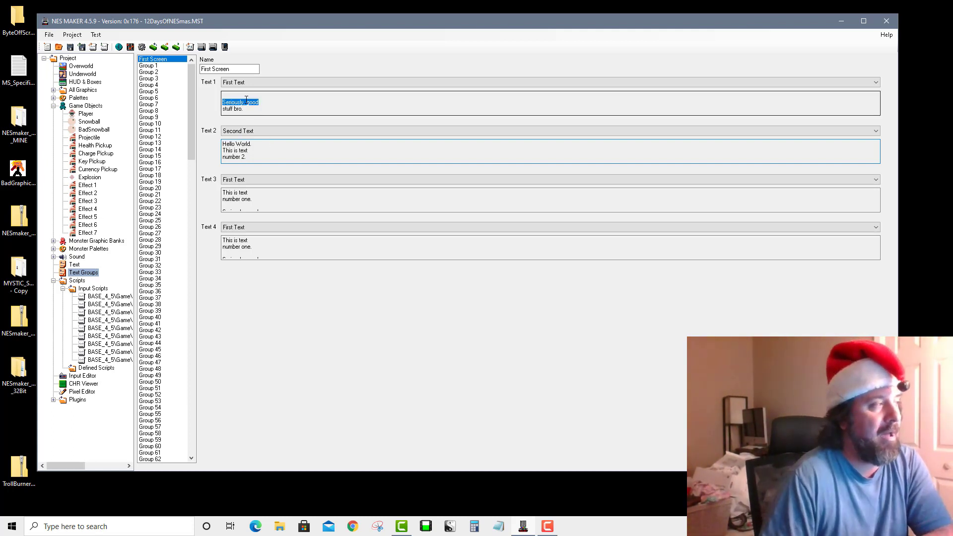
click(252, 149)
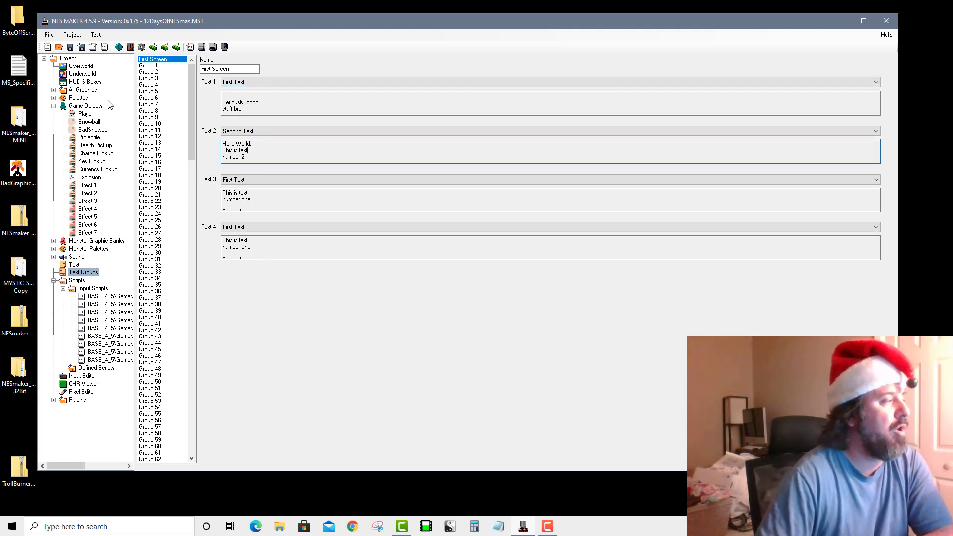
Open the overworld screen containing the player start and set its NPC Day Group Index to First Screen in the screen details.
click(80, 66)
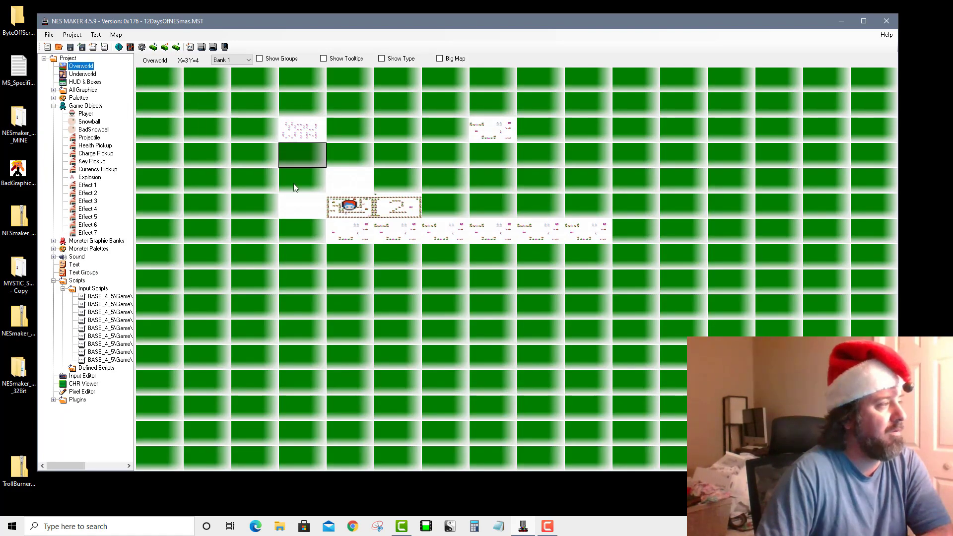
double_click(346, 208)
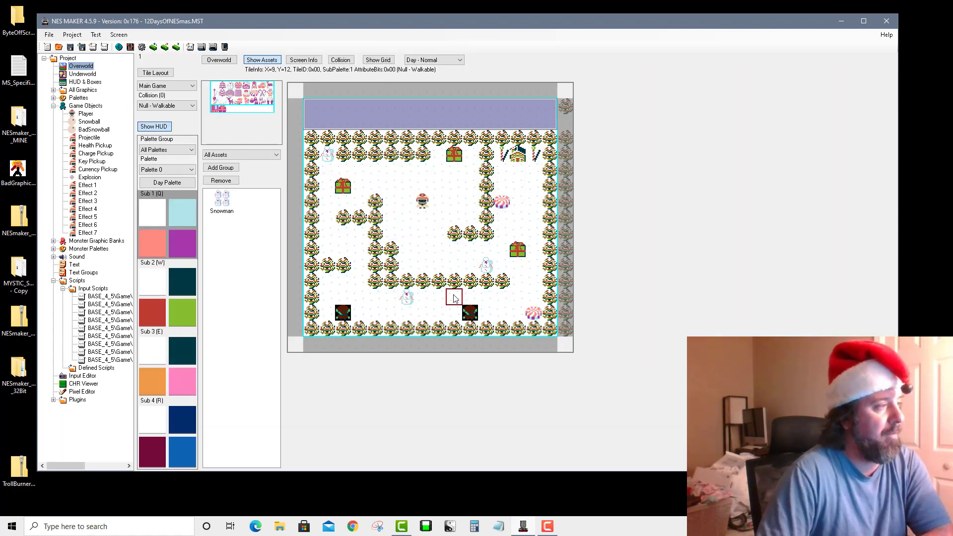
click(296, 61)
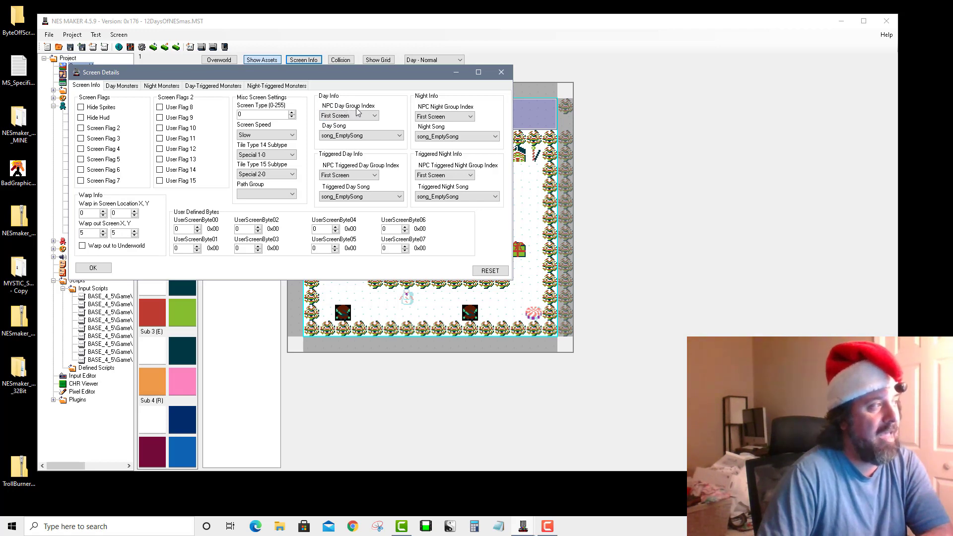
click(373, 115)
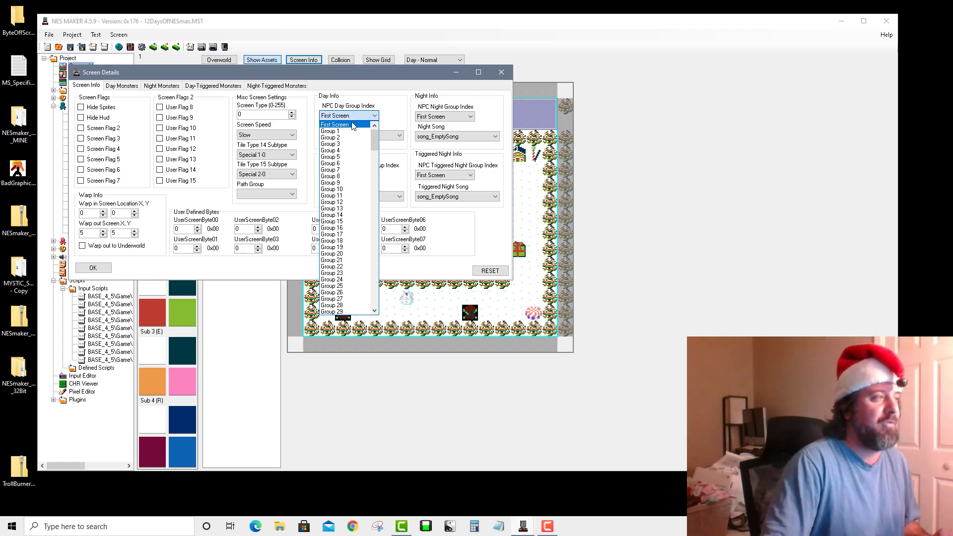
click(352, 124)
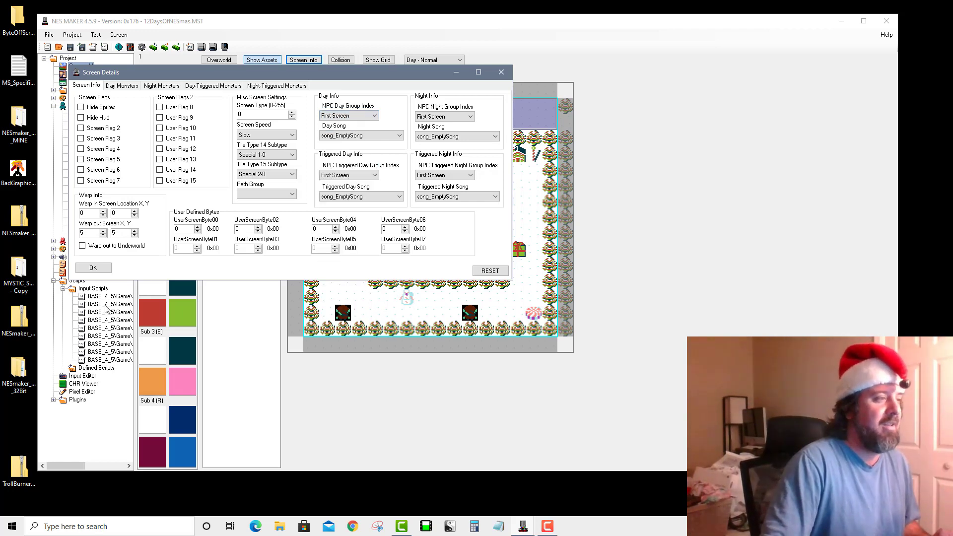
click(92, 268)
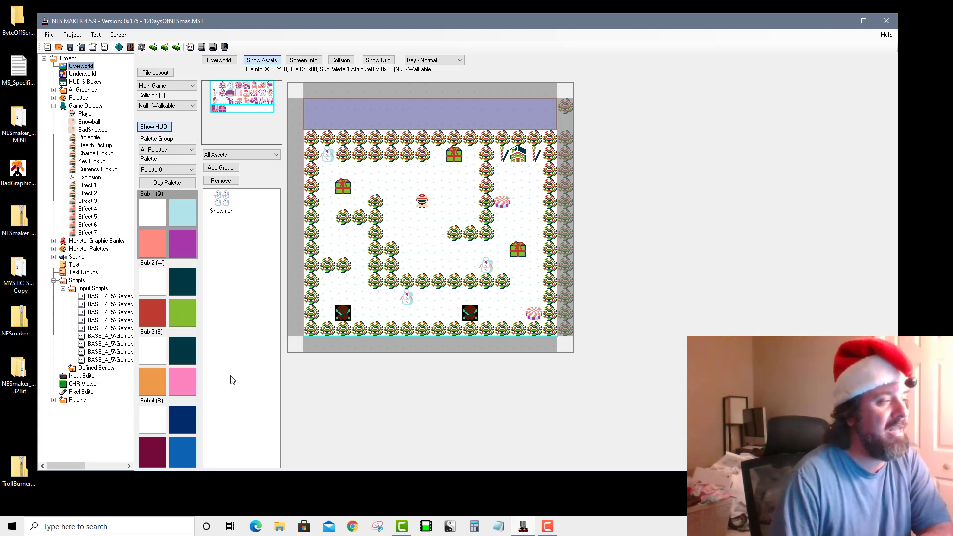
right_click(407, 250)
mouse_move(468, 303)
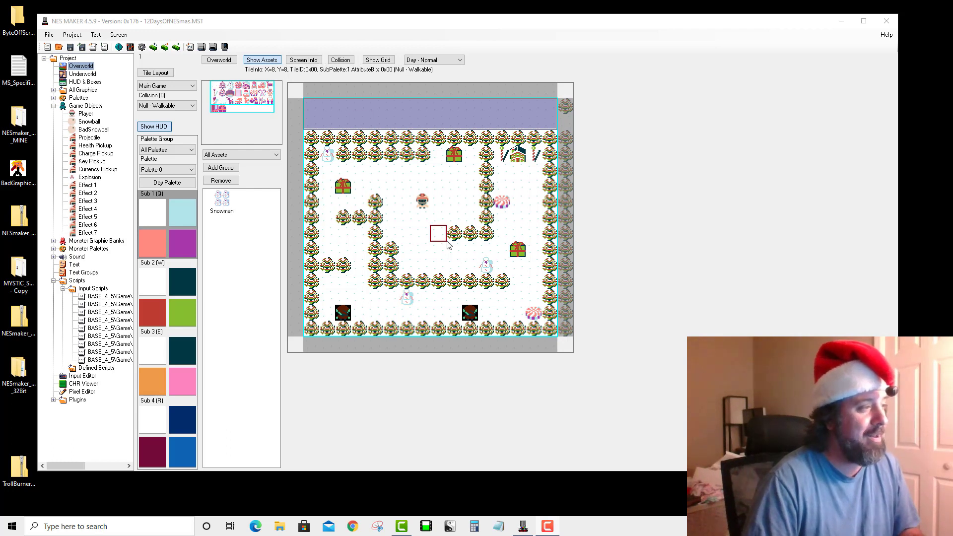
Replace the three snowmen on the overworld screen with the blank ground tile.
click(213, 84)
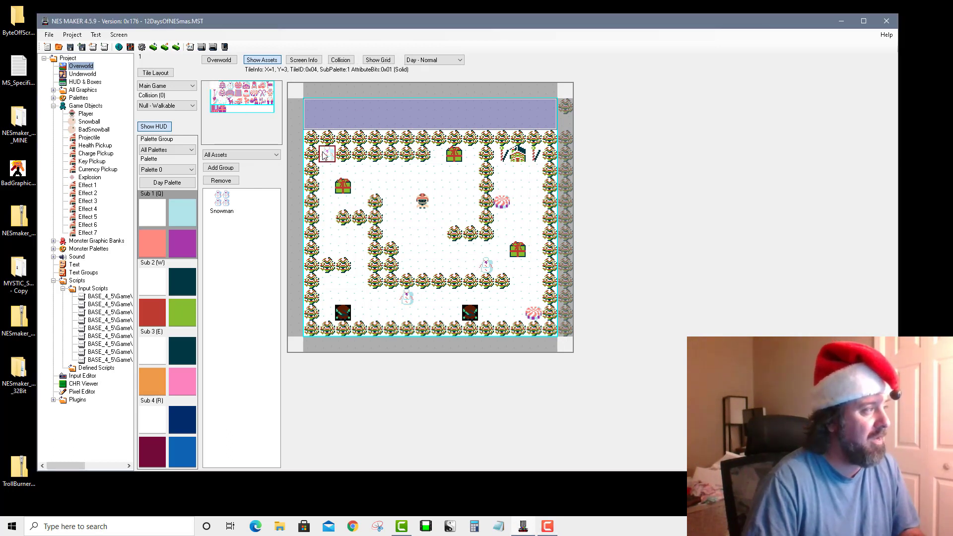
right_click(486, 266)
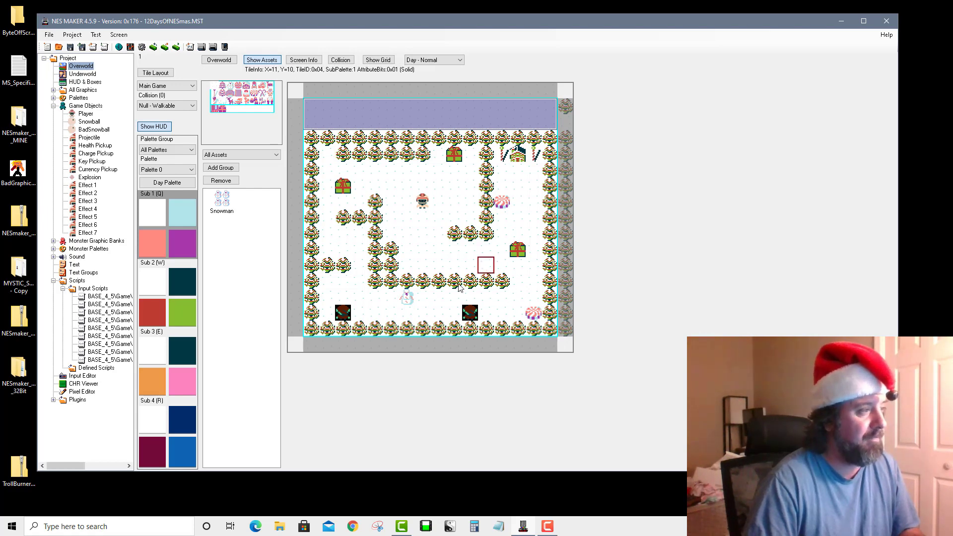
right_click(407, 298)
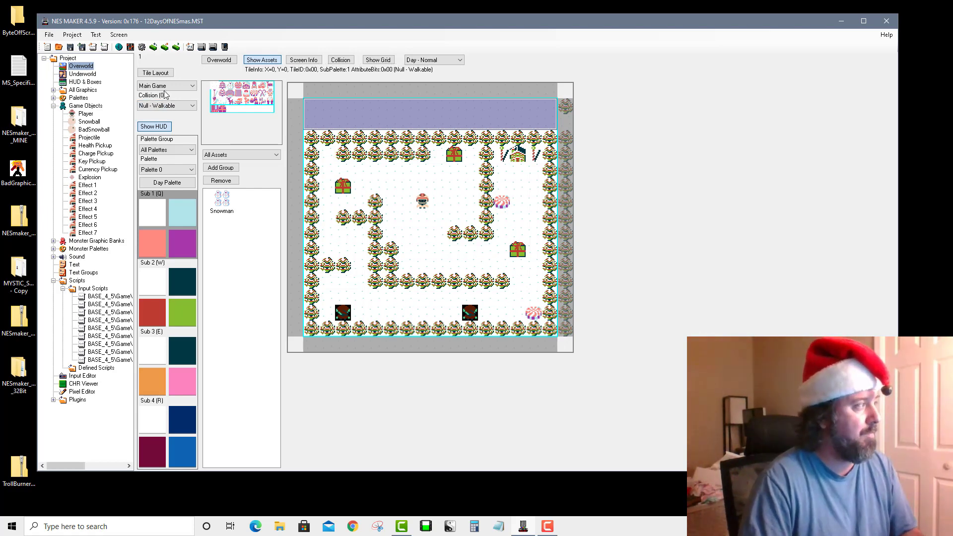
Set the collision of the three former snowman tiles to Null - Walkable.
click(340, 60)
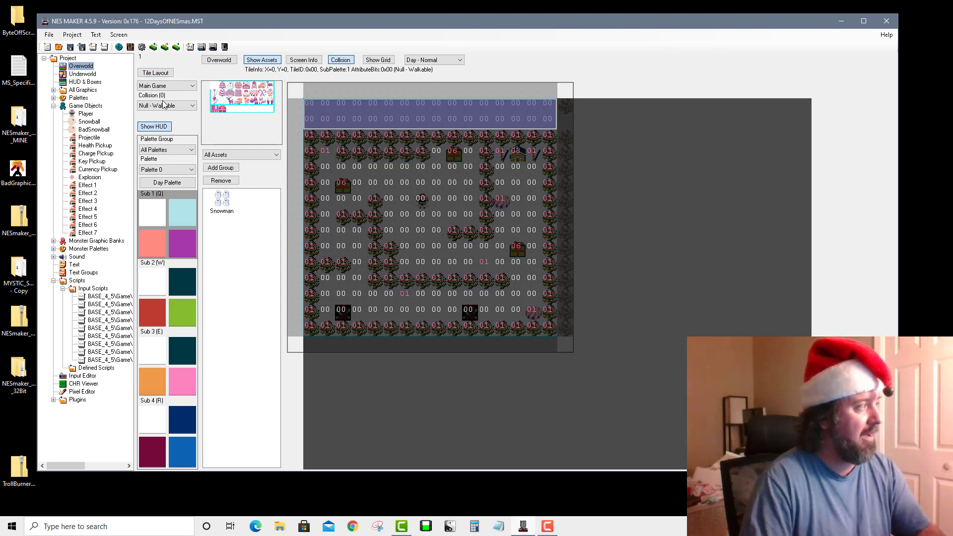
click(326, 152)
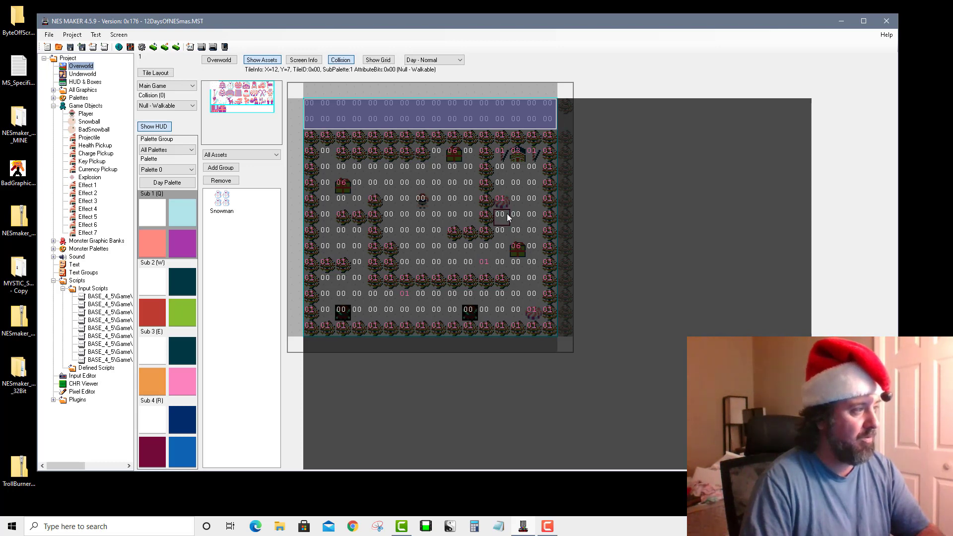
click(483, 263)
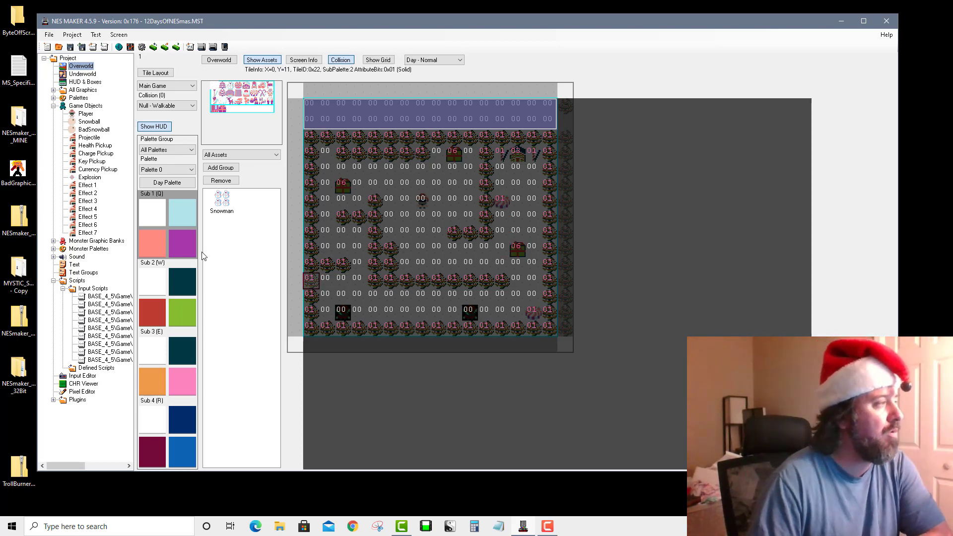
Load the BckCHR_00.bmp background tileset in the Pixel Editor.
click(90, 391)
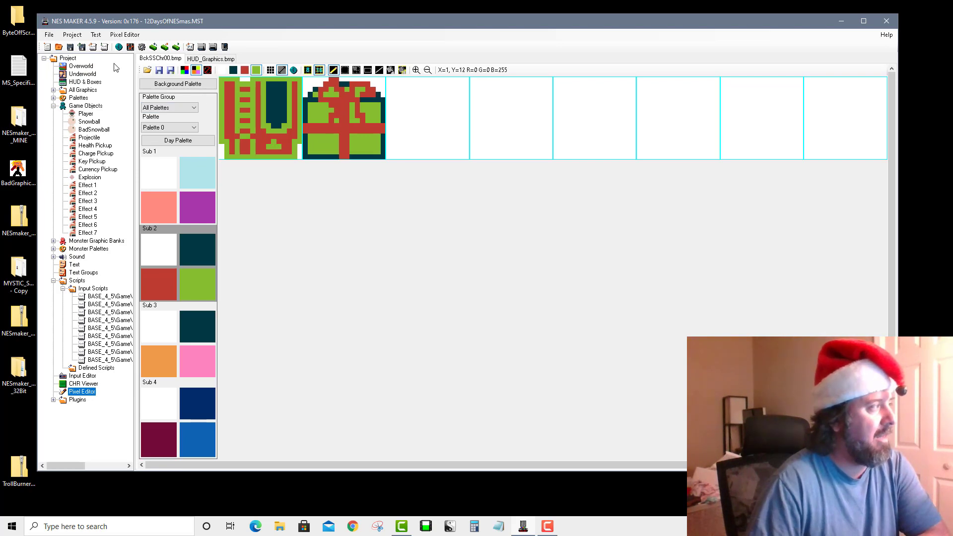
click(148, 69)
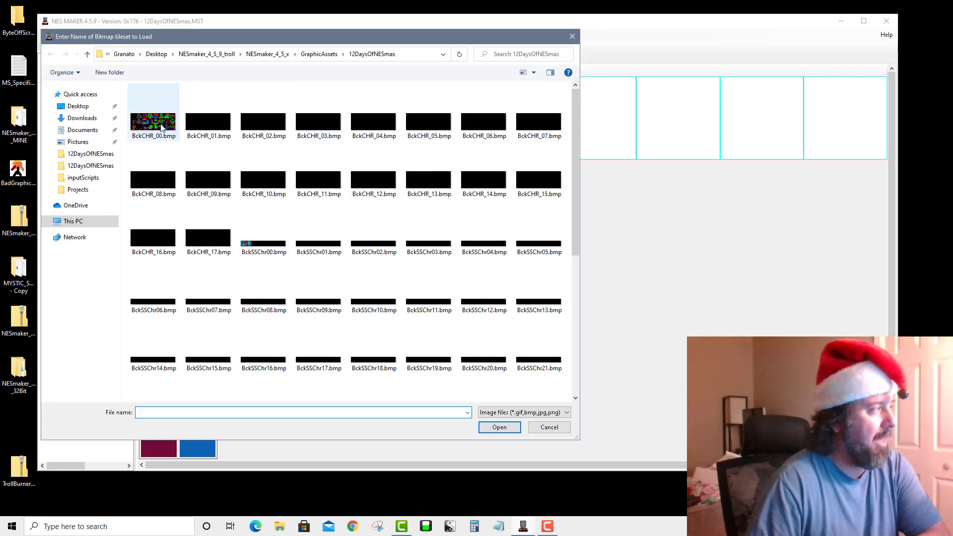
double_click(153, 116)
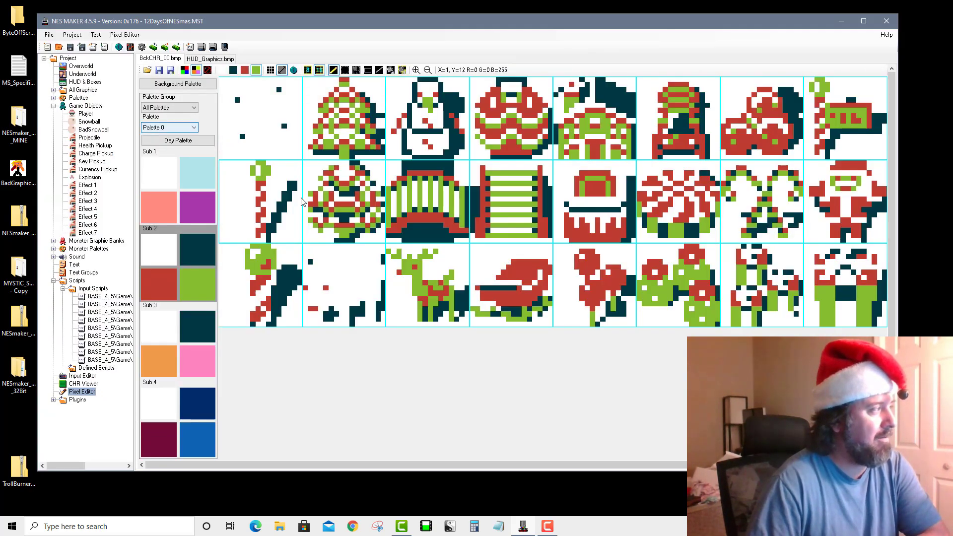
Mark the snowman tile and the Santa tile in the background tileset with the selection tool.
click(356, 72)
click(416, 106)
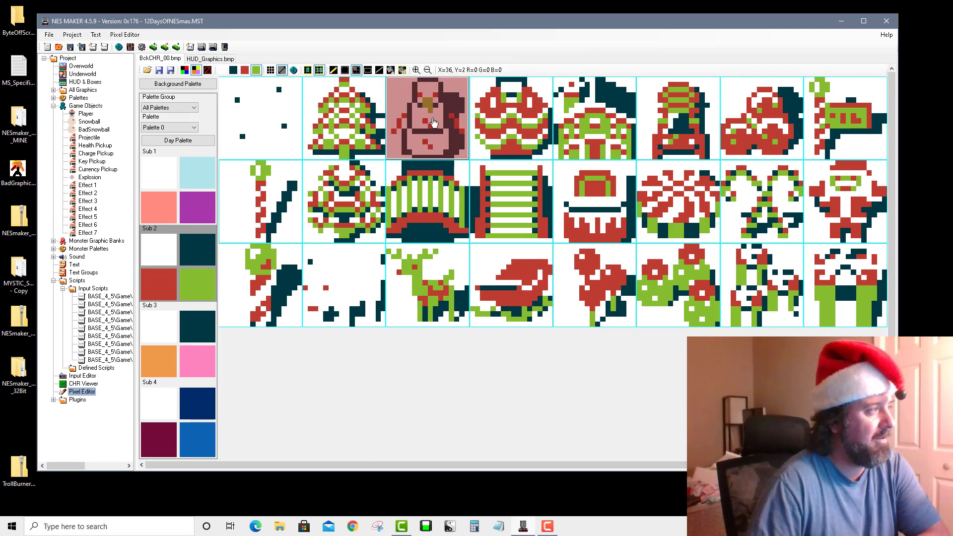
click(494, 378)
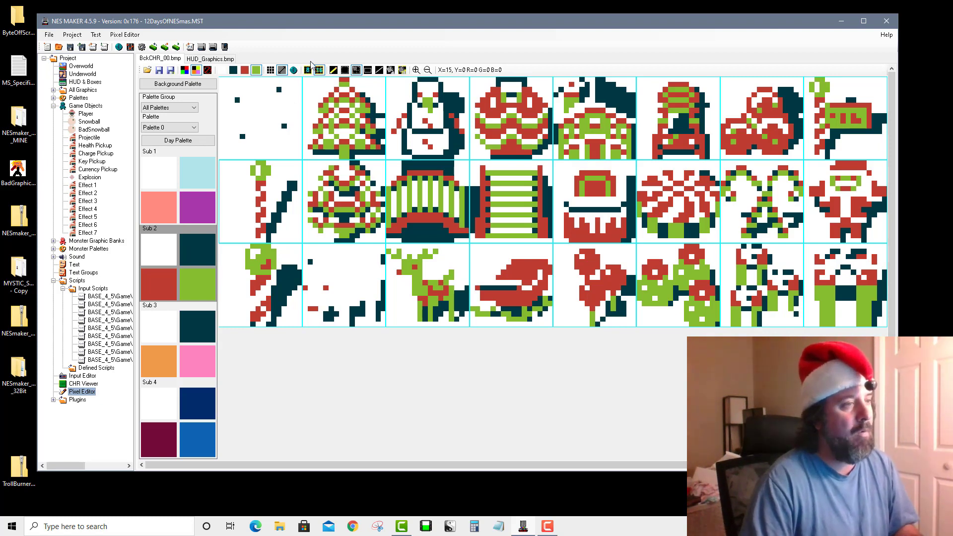
click(815, 188)
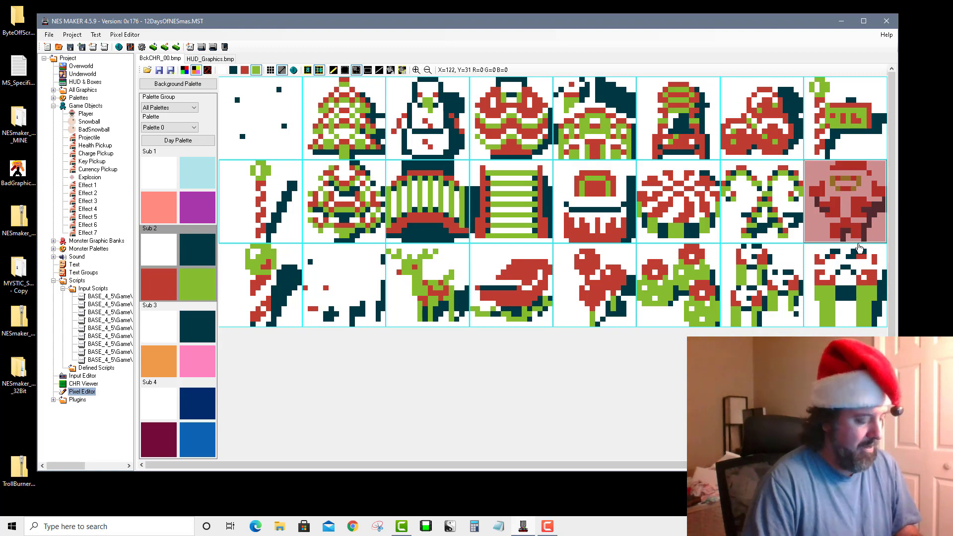
click(859, 246)
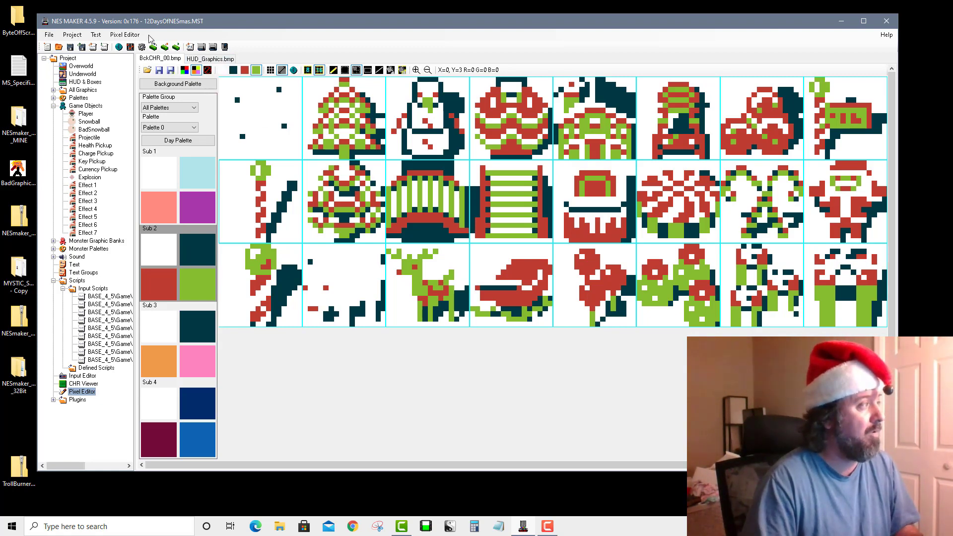
Create a new image in the Pixel Editor and load the Monster_0_00.bmp tileset into it.
click(125, 34)
click(131, 45)
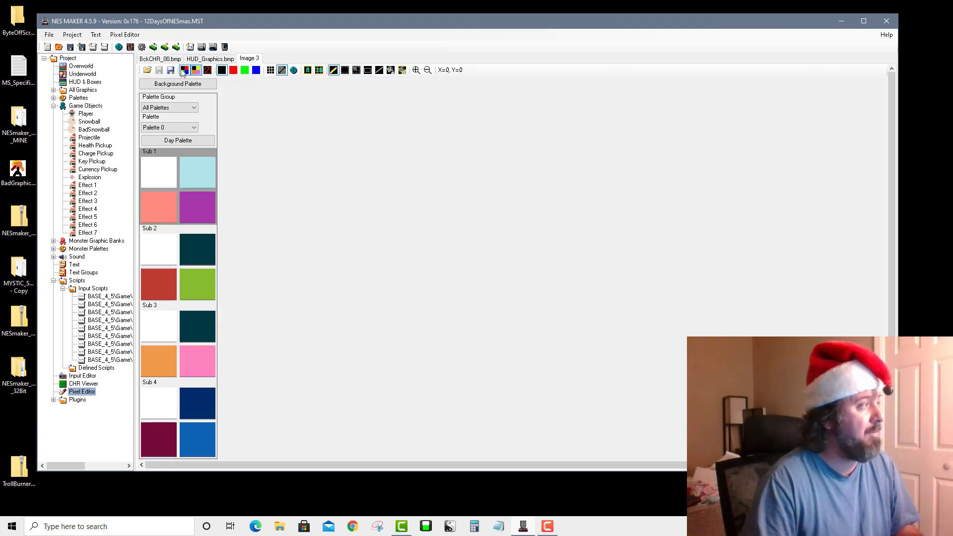
click(148, 70)
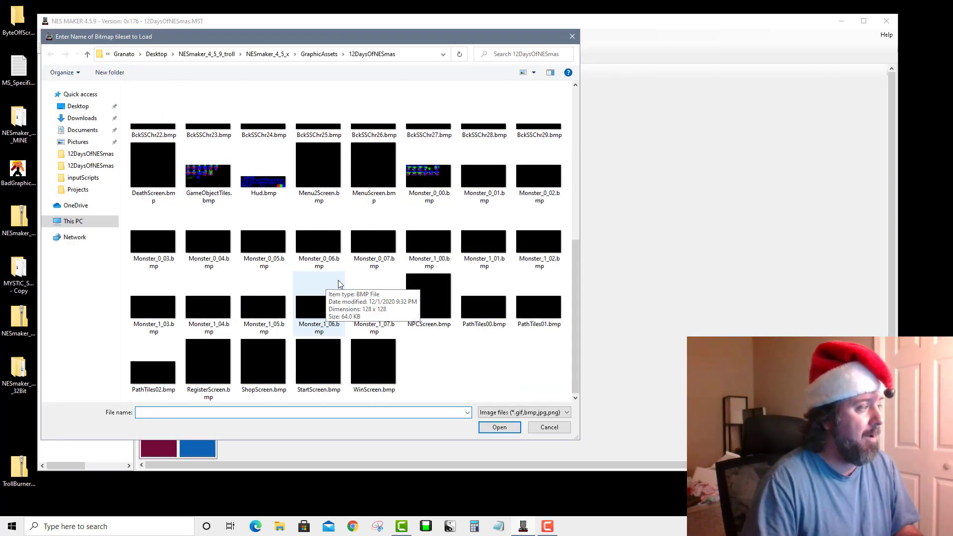
click(432, 177)
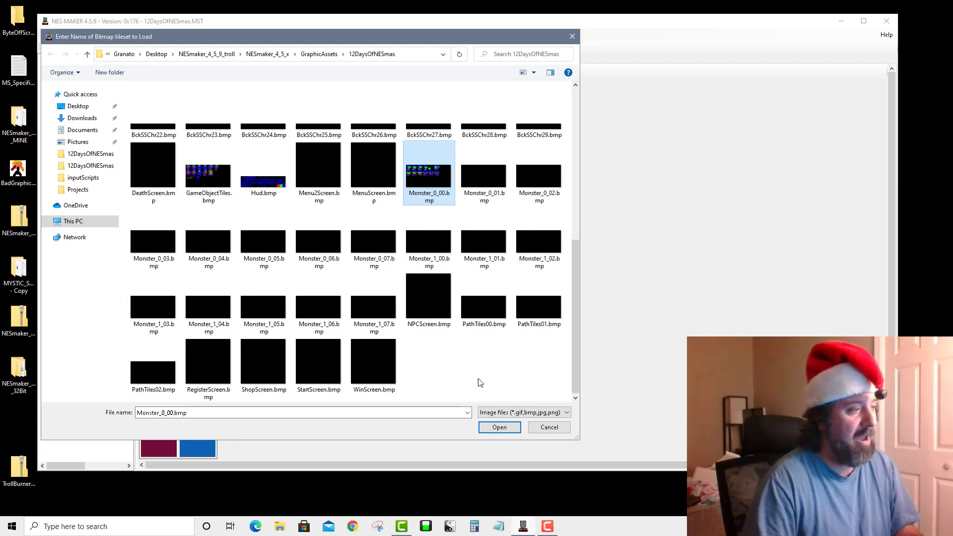
click(499, 427)
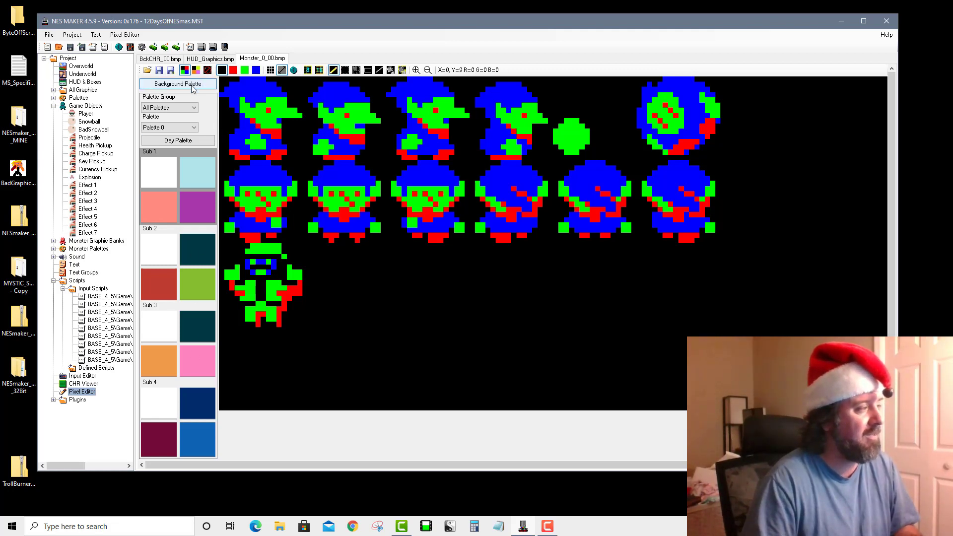
Examine the monster tileset with and without palette translation and compare it with the background tileset.
click(184, 70)
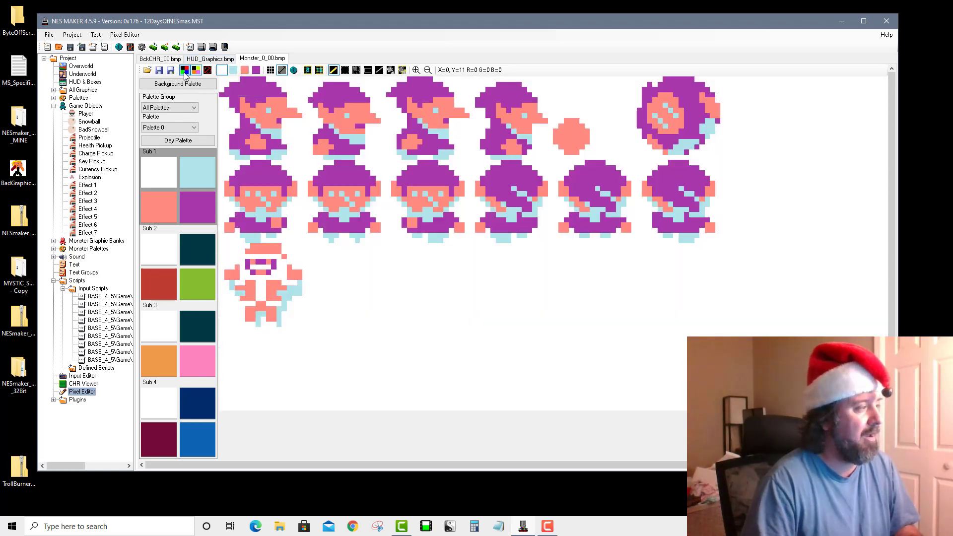
click(184, 70)
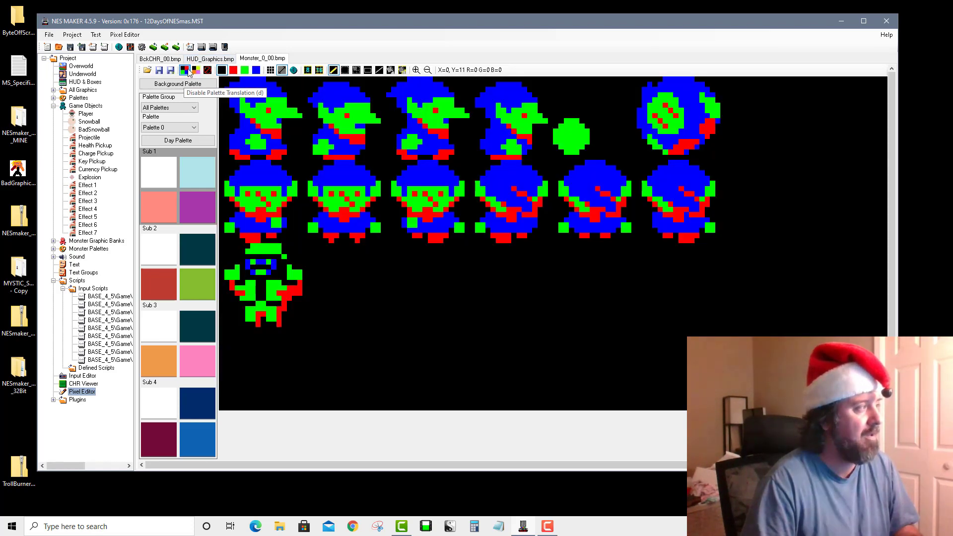
click(200, 59)
click(166, 59)
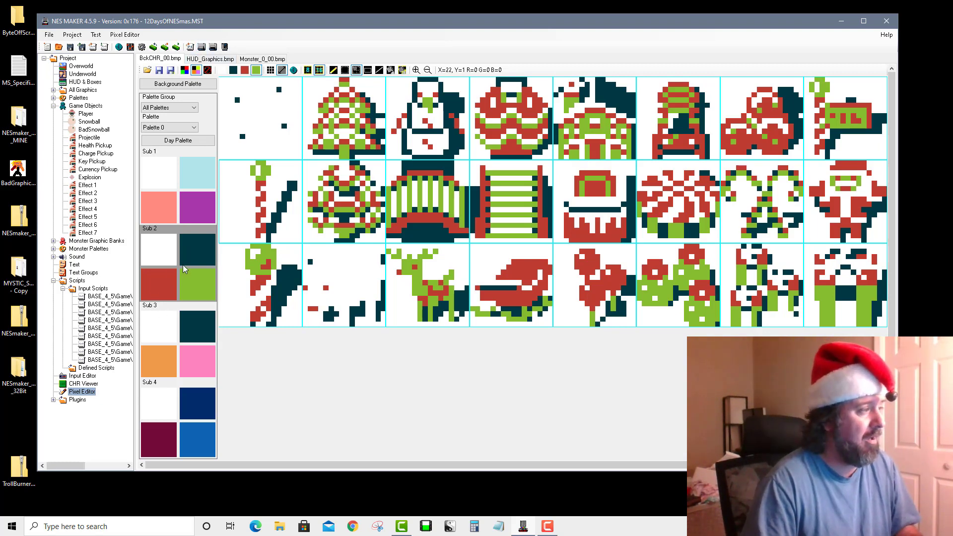
click(226, 59)
click(254, 59)
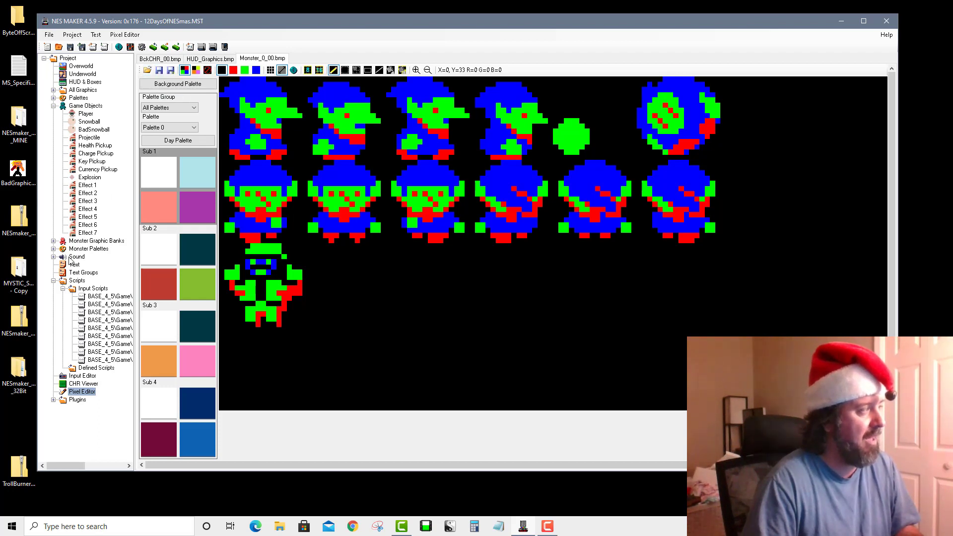
Start a new monster in the Monsters list of Graphics Bank 0.
click(53, 241)
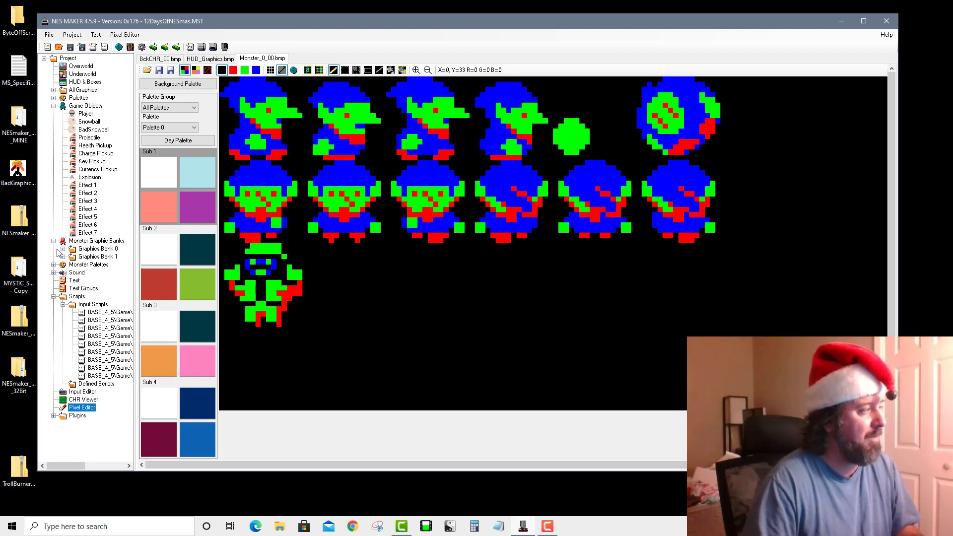
click(63, 249)
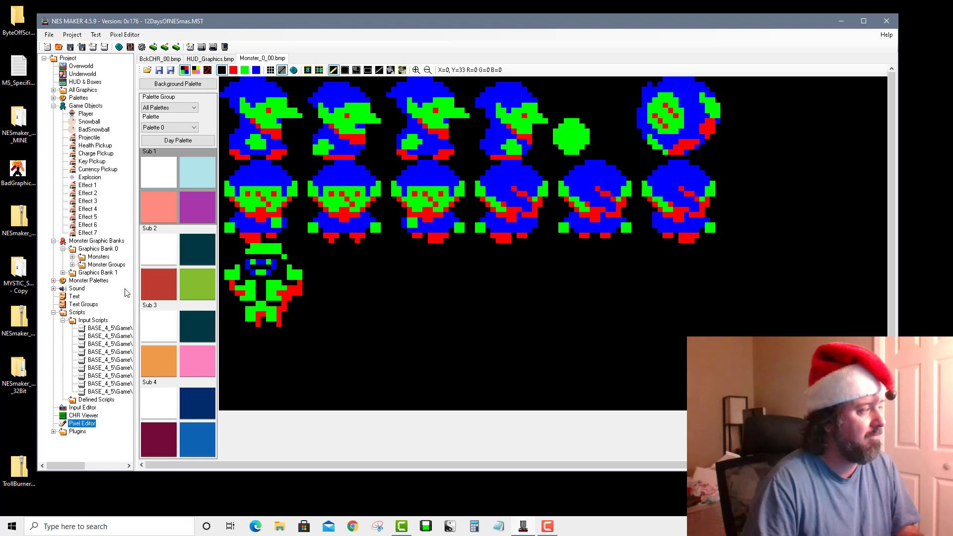
click(73, 257)
click(98, 256)
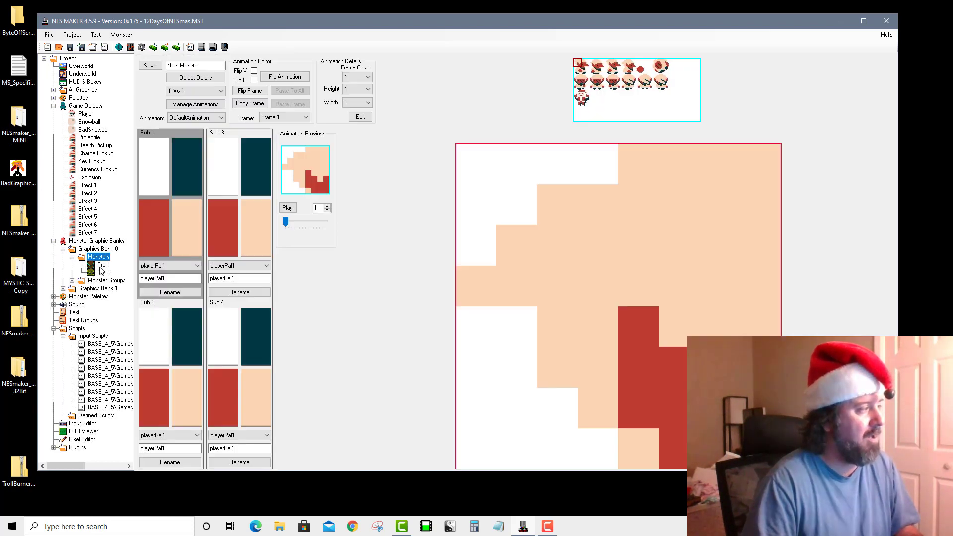
Set the new monster's height and width to 2 and build its frame from the Santa tiles.
click(364, 90)
click(362, 105)
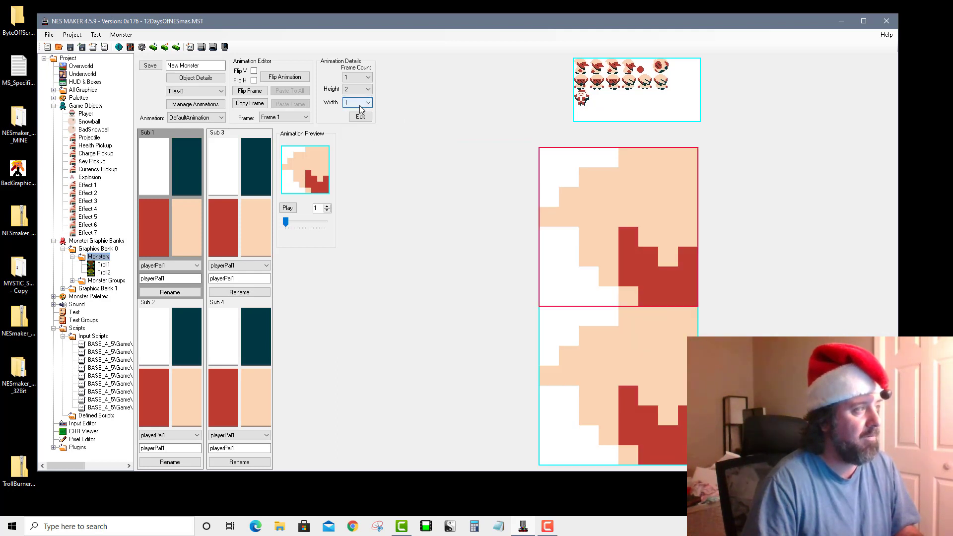
click(362, 103)
click(362, 119)
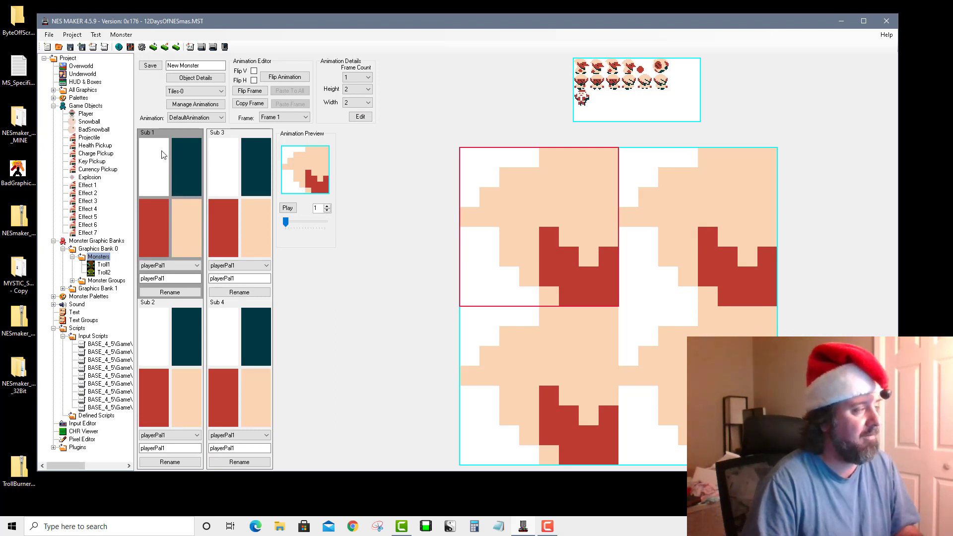
click(589, 107)
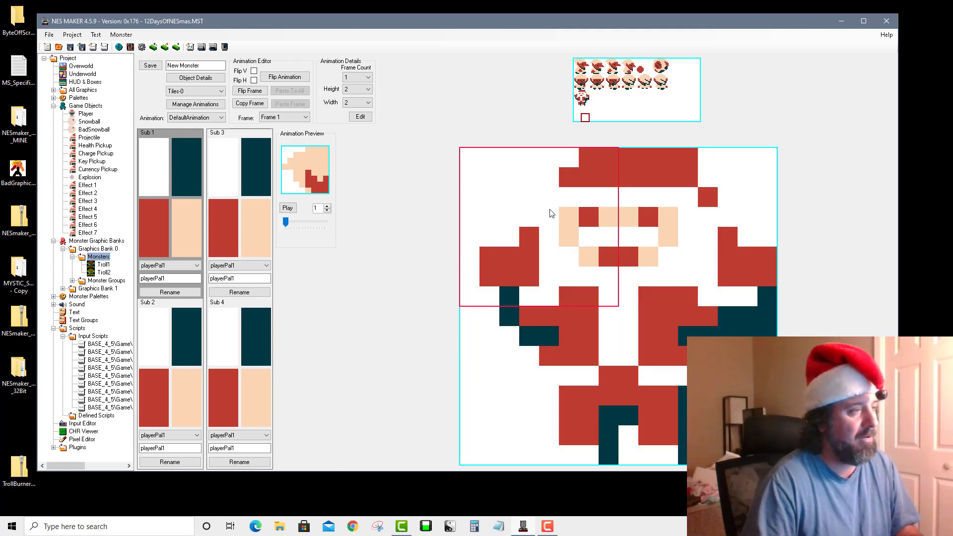
Flag the new monster as an NPC and draw its bounding box at left 2, top 1, about 13 wide and 14 high.
click(195, 79)
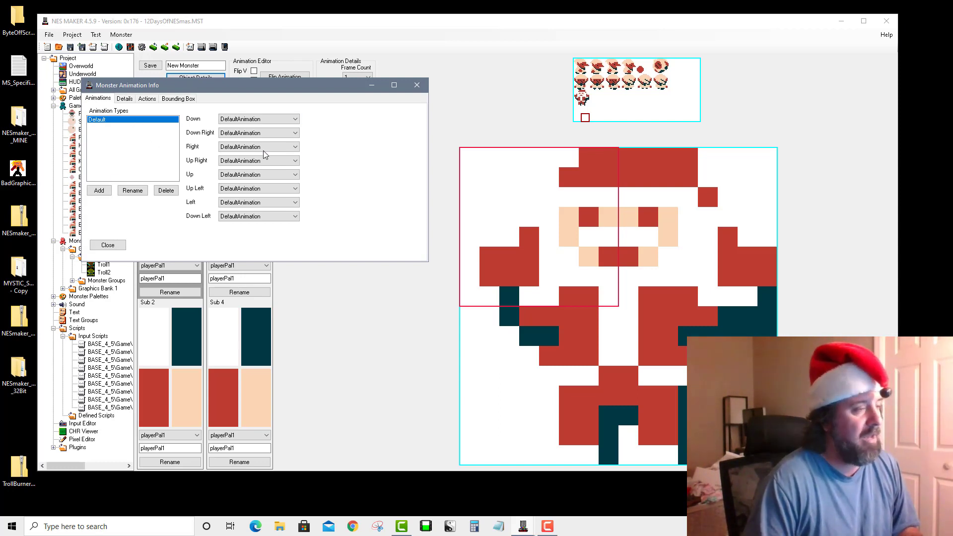
click(124, 99)
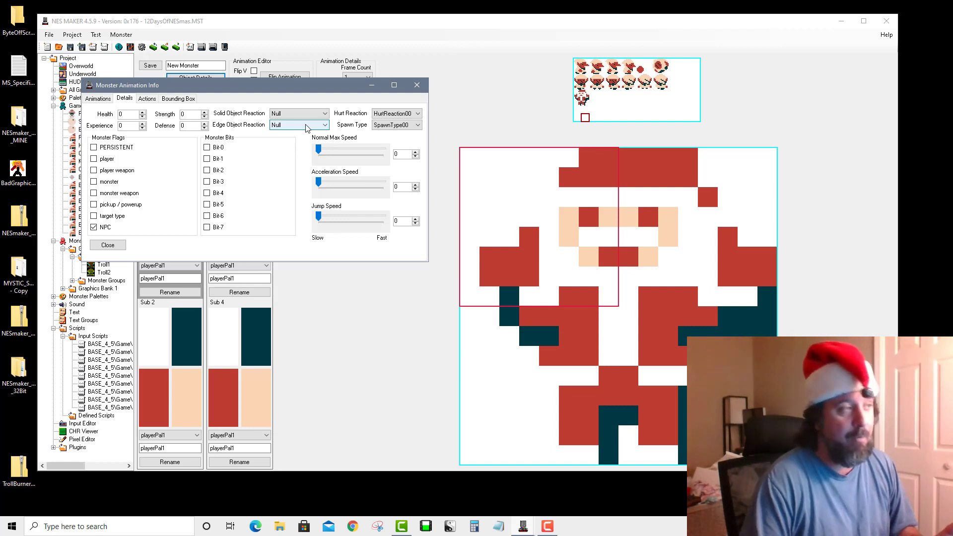
click(147, 99)
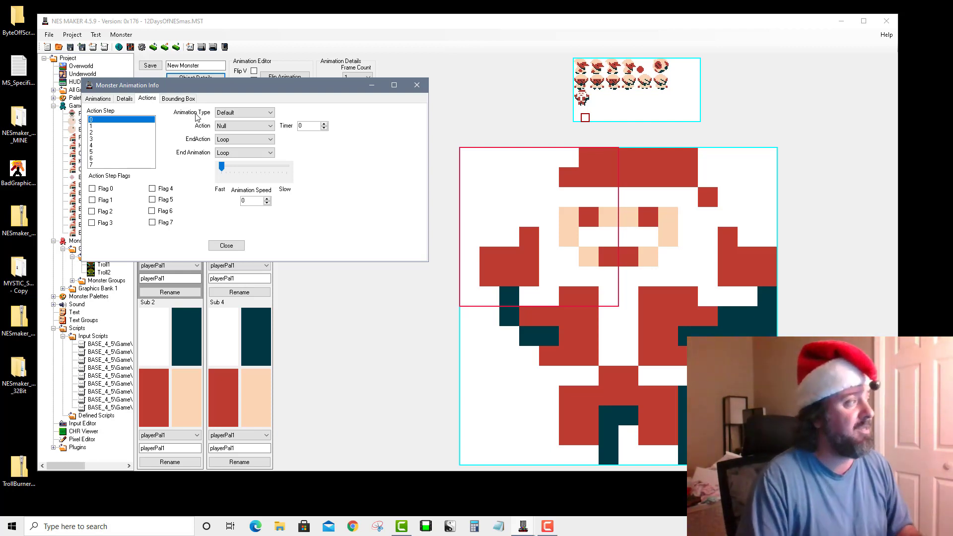
click(179, 98)
mouse_move(253, 136)
mouse_down()
mouse_move(278, 180)
mouse_move(355, 247)
mouse_up()
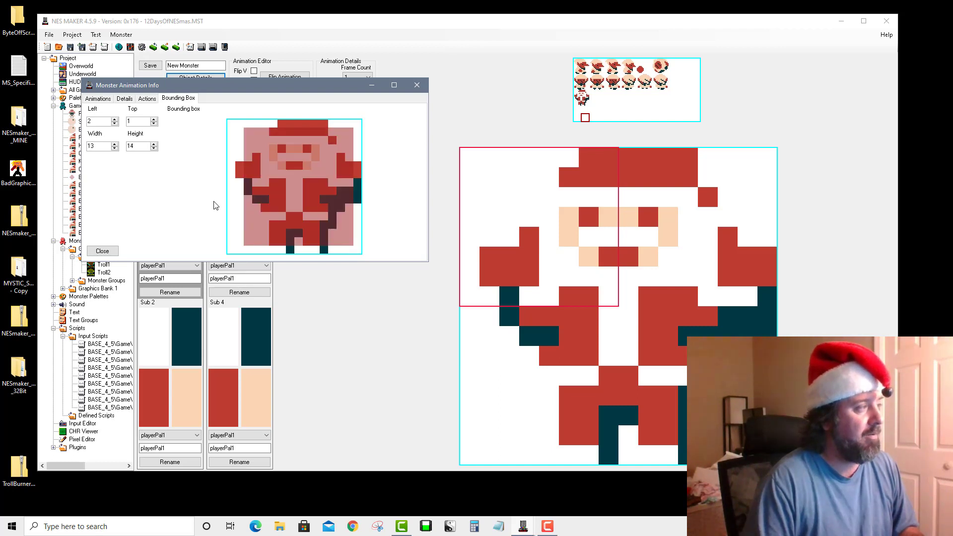
click(102, 250)
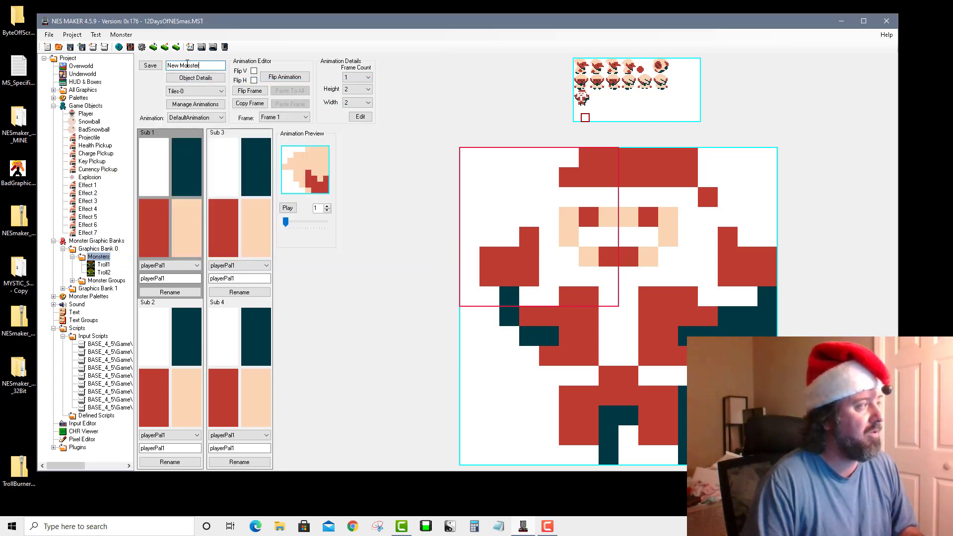
Name the new monster "Santa" and save it.
drag(188, 64, 61, 64)
text(Sant)
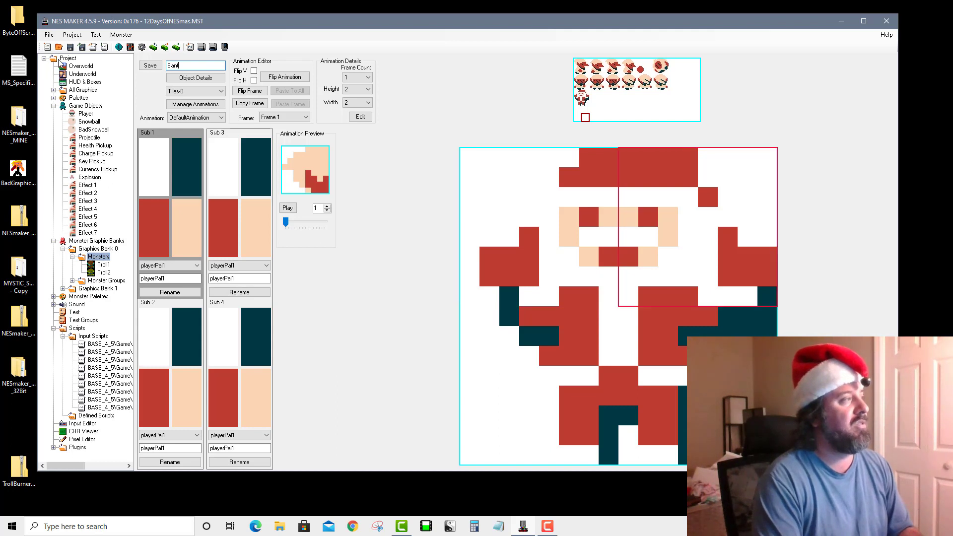
text(a)
click(149, 65)
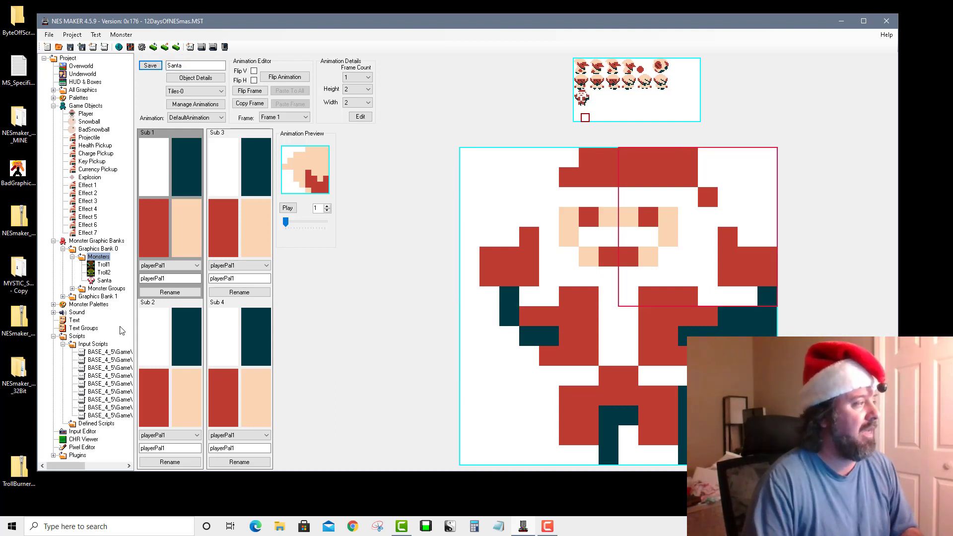
Assign Santa to the second monster slot of the AllTroll1s group in Graphics Bank 0 and save the group.
click(72, 288)
click(91, 297)
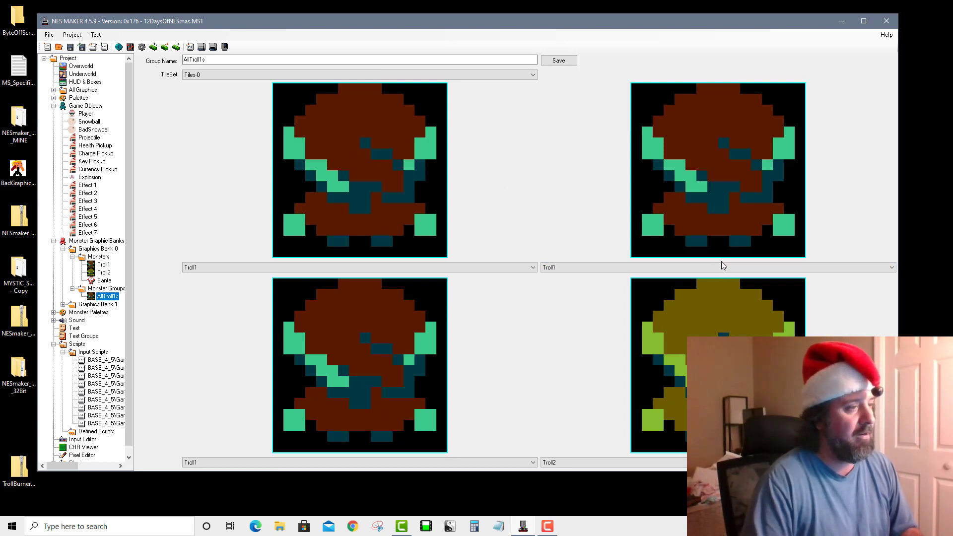
click(733, 268)
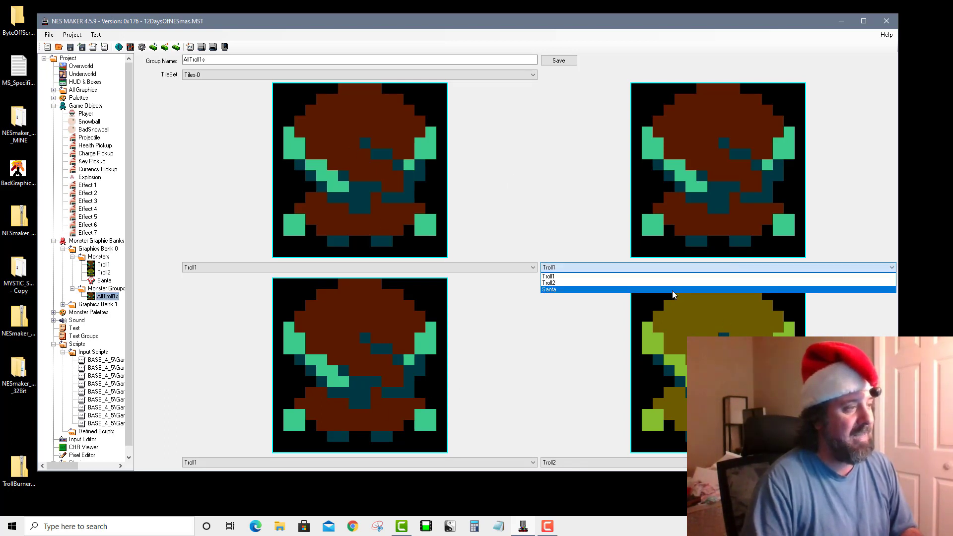
click(673, 290)
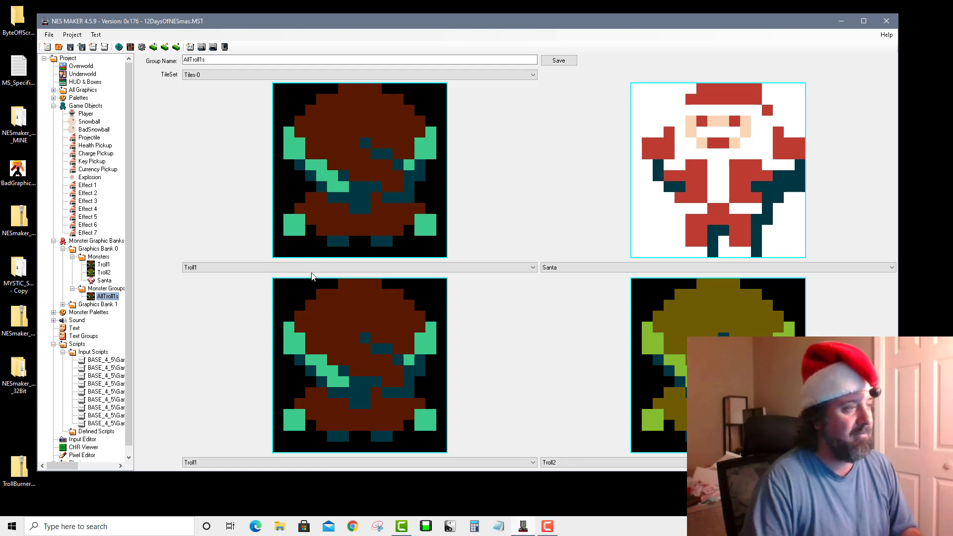
click(557, 60)
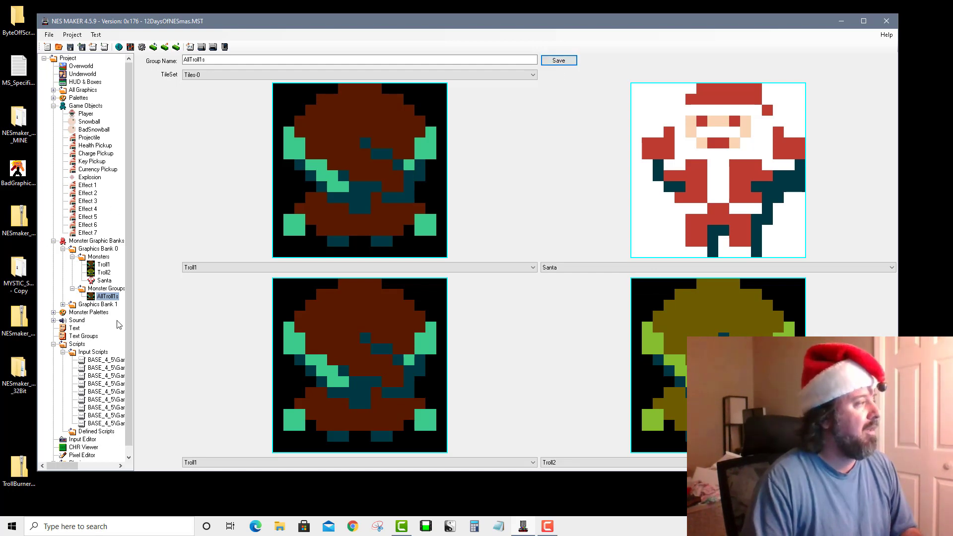
click(100, 288)
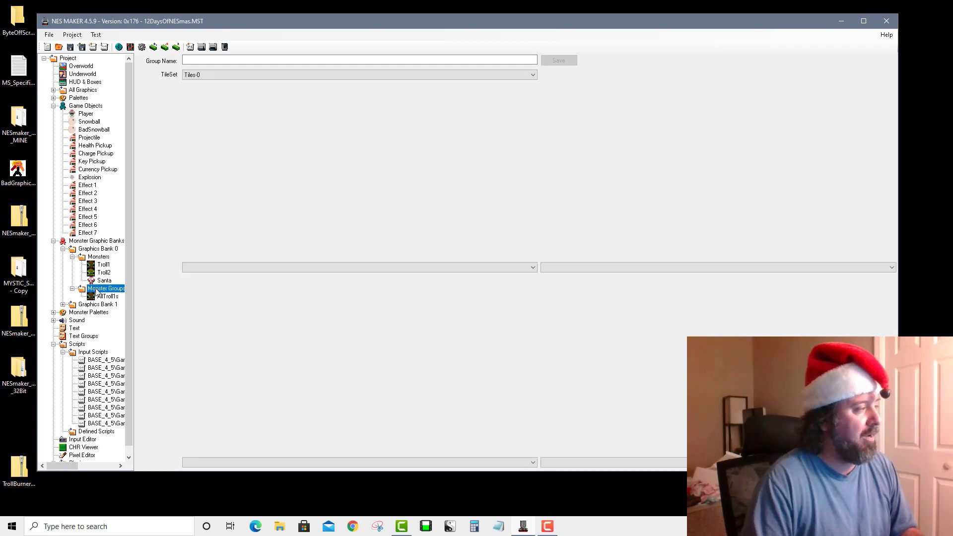
click(252, 269)
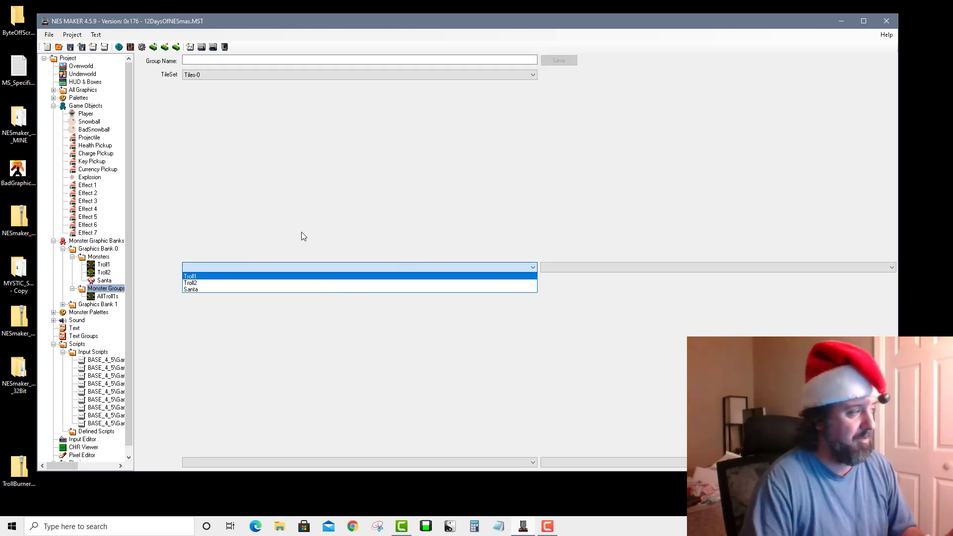
click(216, 197)
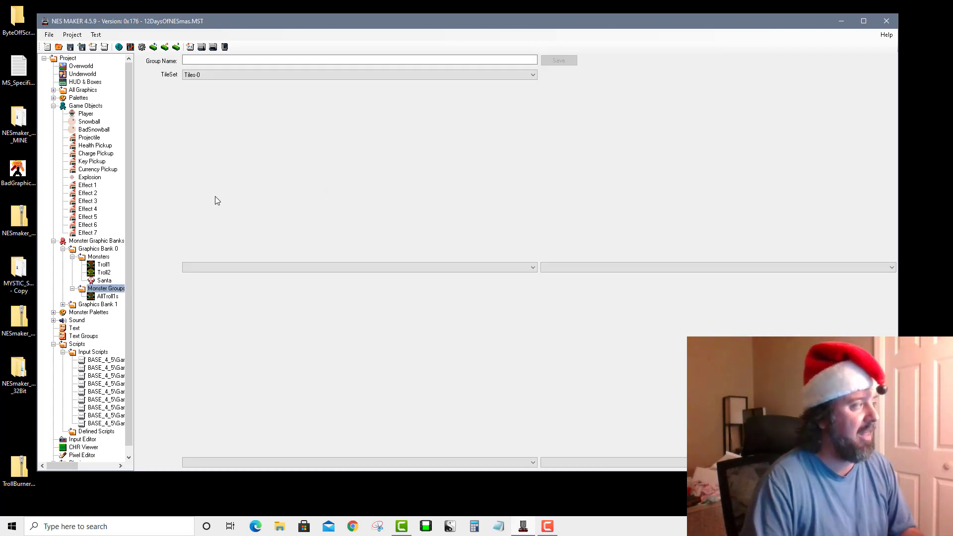
Open the first overworld screen and keep AllTroll1s as the day monster group in its screen details.
click(86, 68)
double_click(353, 207)
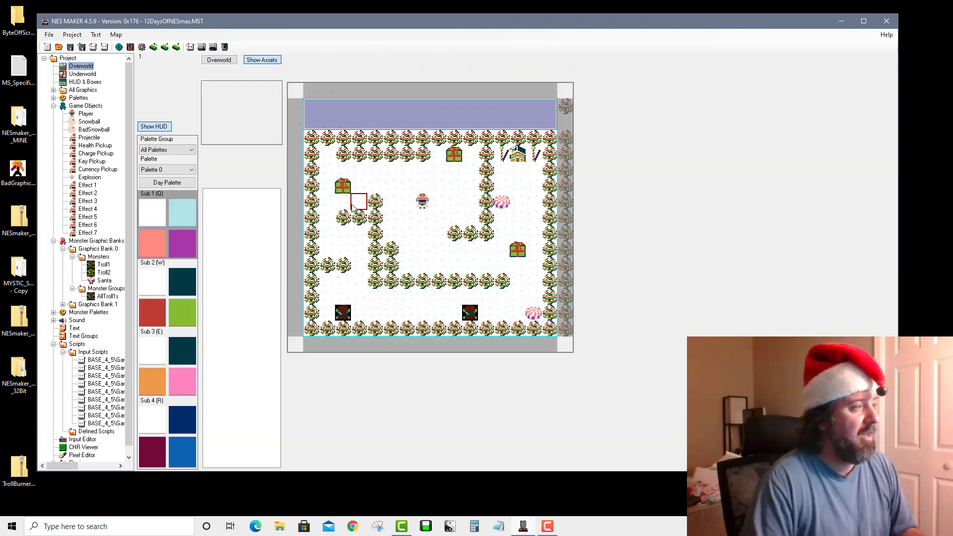
click(302, 61)
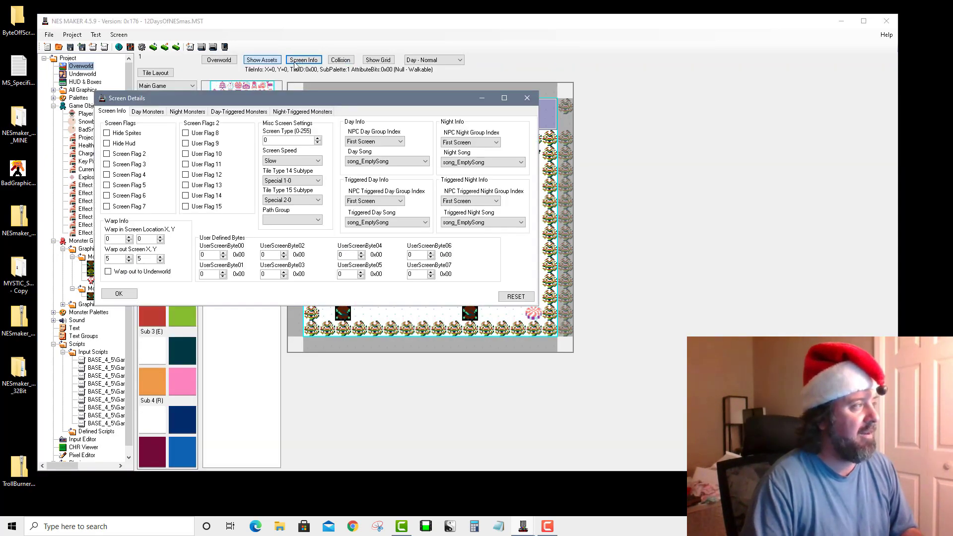
click(148, 111)
click(147, 162)
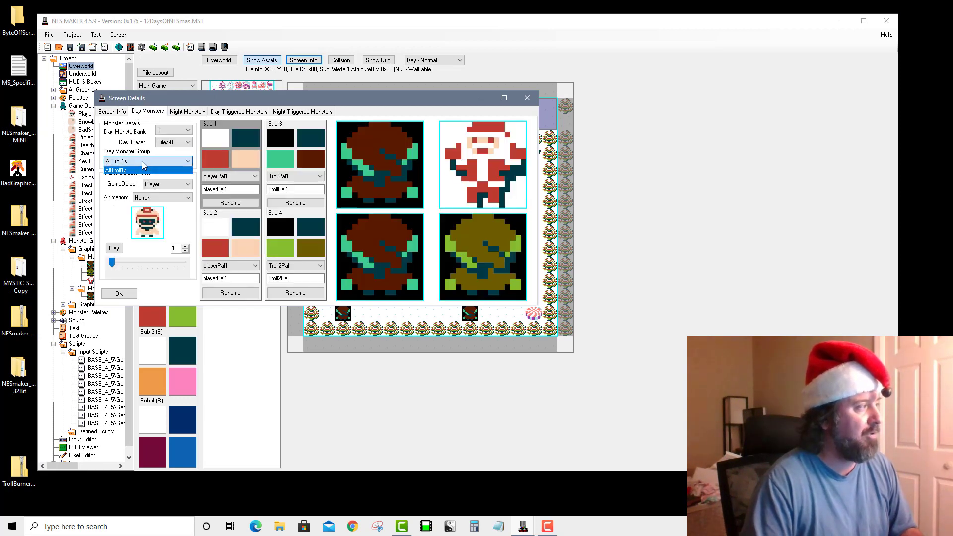
click(133, 165)
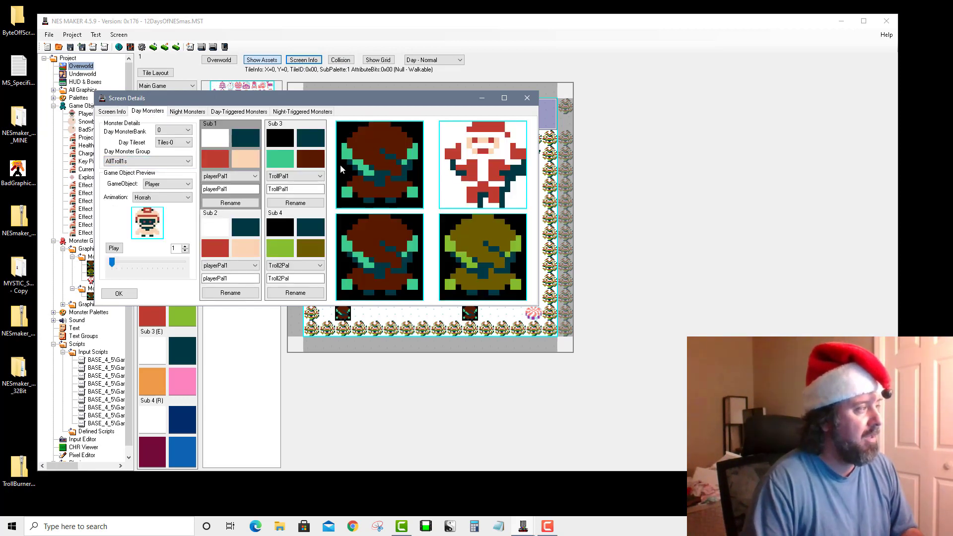
click(527, 97)
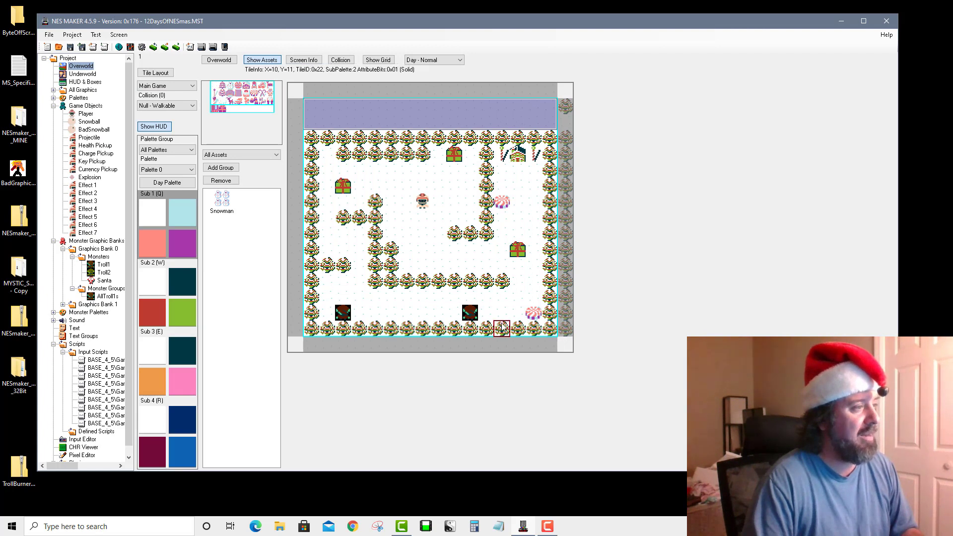
Place the Santa monster as Monster 1 on the first overworld screen at tile X=10, Y=6.
right_click(466, 202)
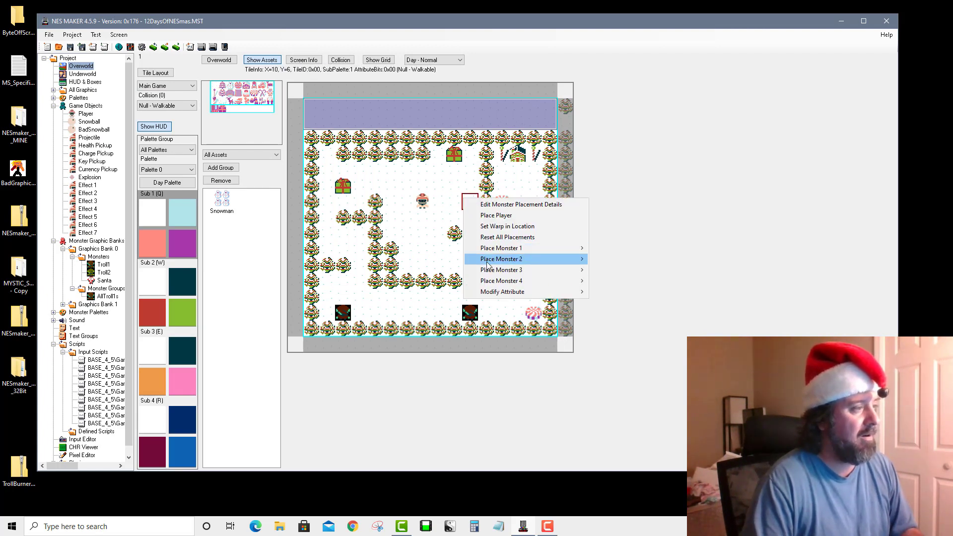
mouse_move(499, 259)
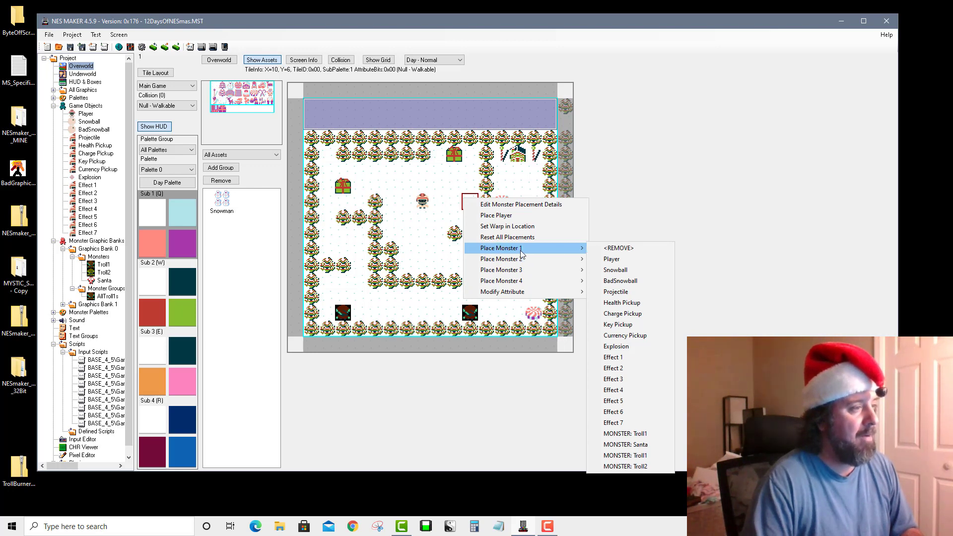
click(655, 446)
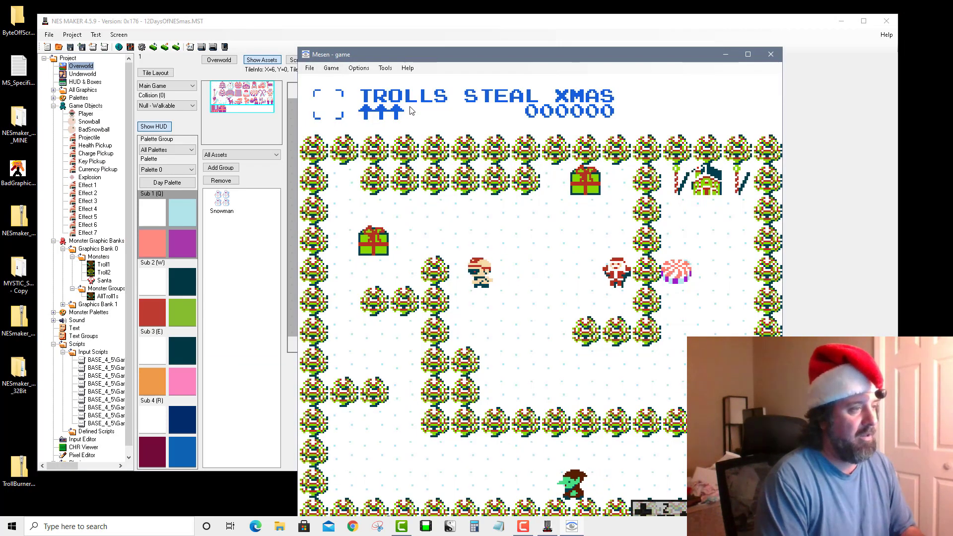
Test the game in the emulator by walking the player around and into Santa from several sides, and close it.
key(Right)
key(Up)
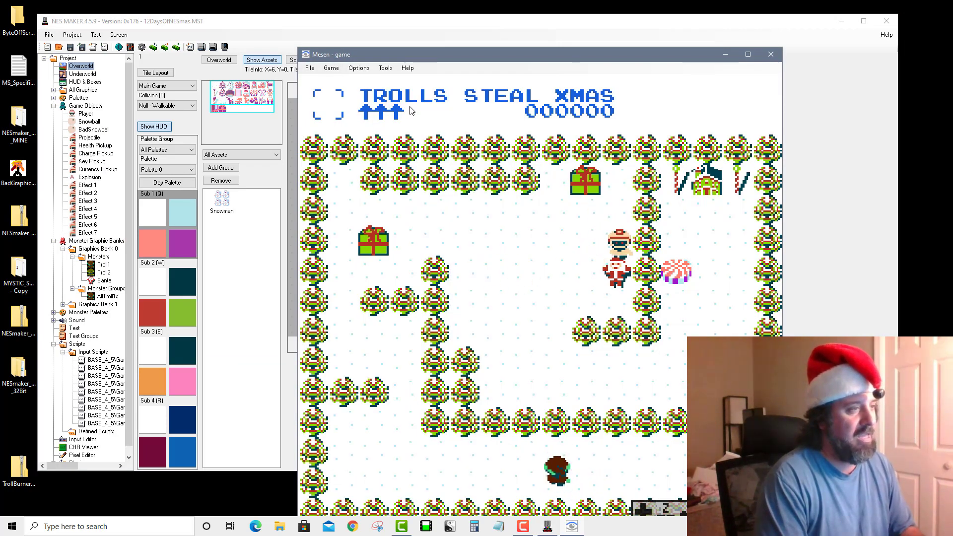
key(Left)
key(Down)
key(Right)
key(Left)
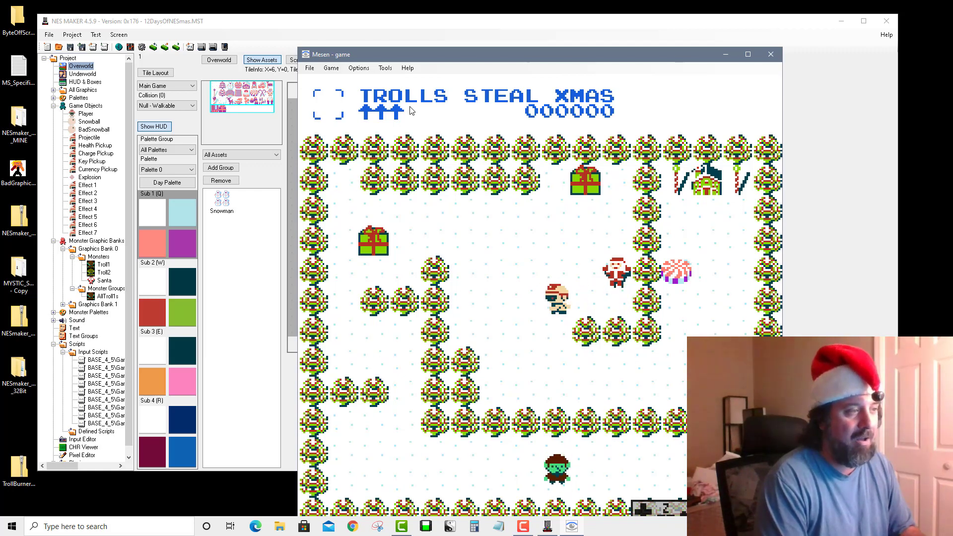
key(Up)
key(Right)
key(Left)
key(Down)
key(Right)
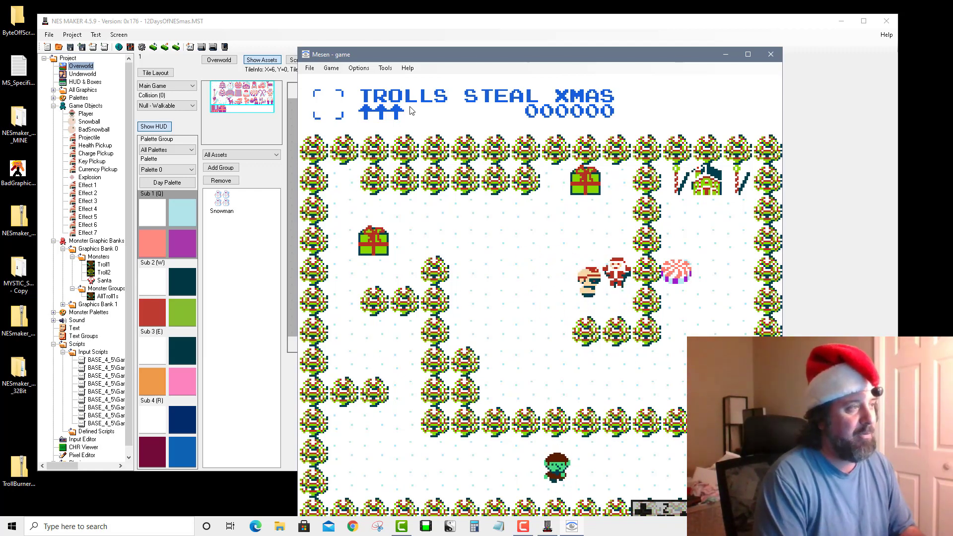
key(Up)
key(Down)
key(Left)
key(Right)
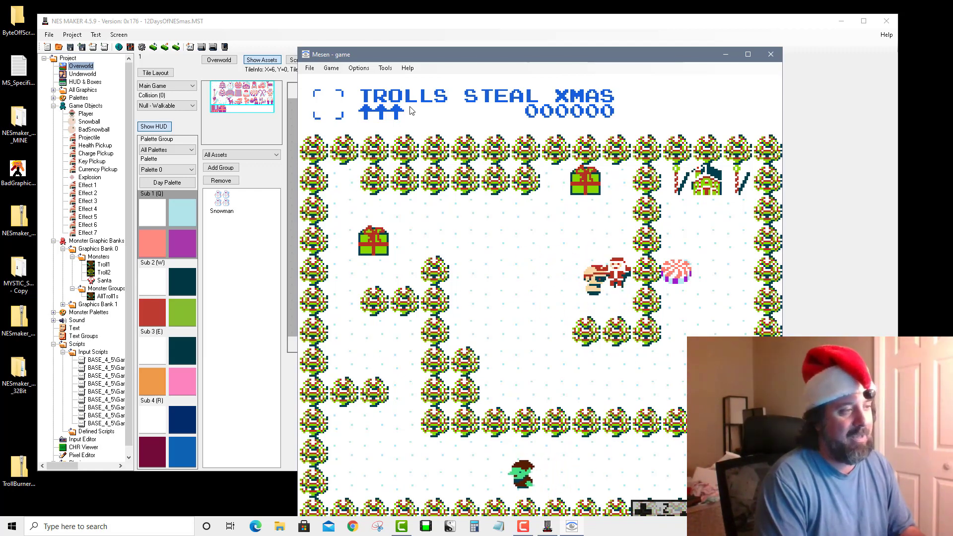
key(Up)
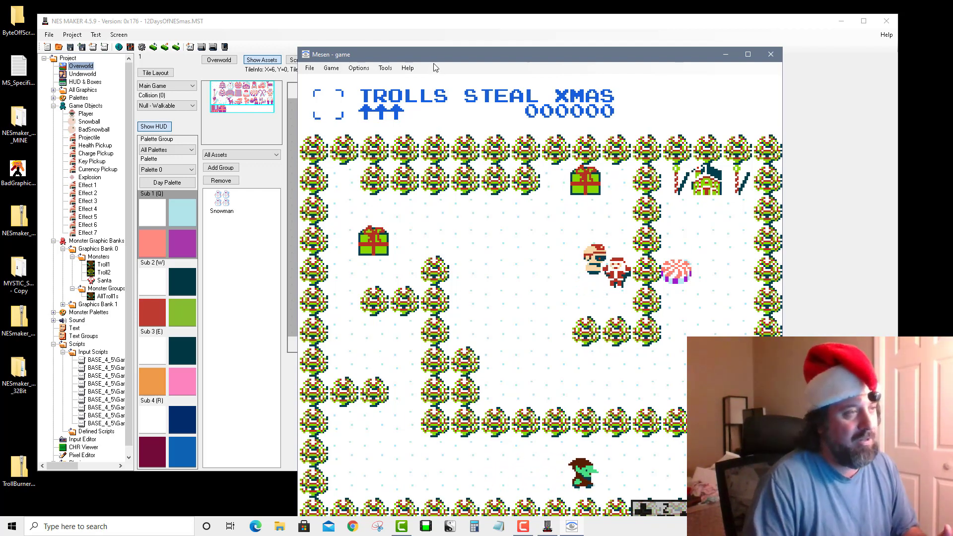
click(771, 54)
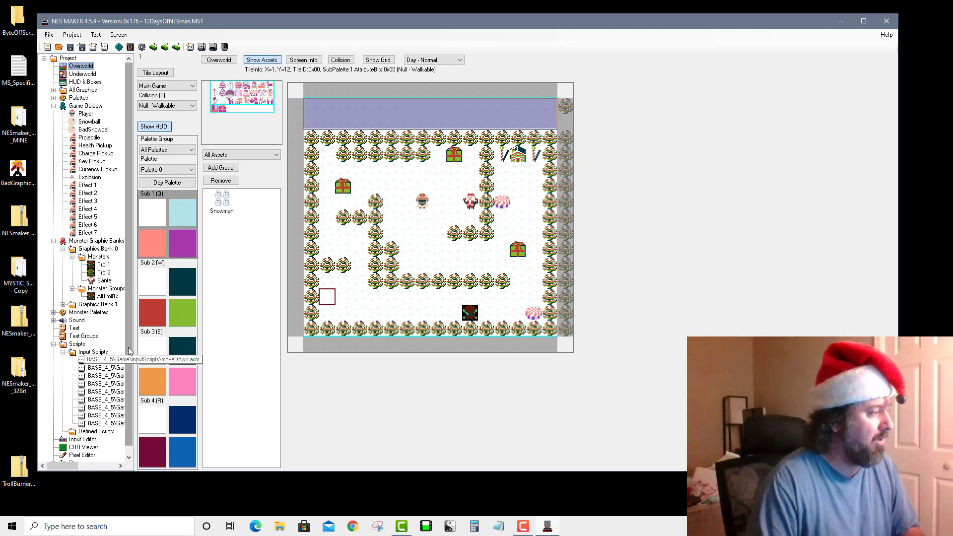
Add drawNPCtext.asm from the BASE_4_5\Game\inputScripts folder to the project's input scripts.
scroll(128, 347, down, 1)
click(90, 344)
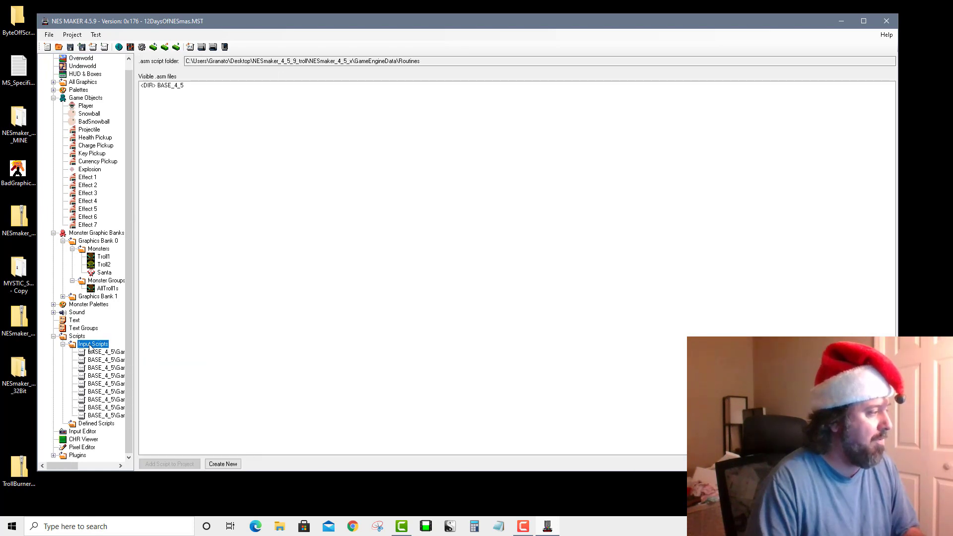
double_click(182, 86)
double_click(178, 92)
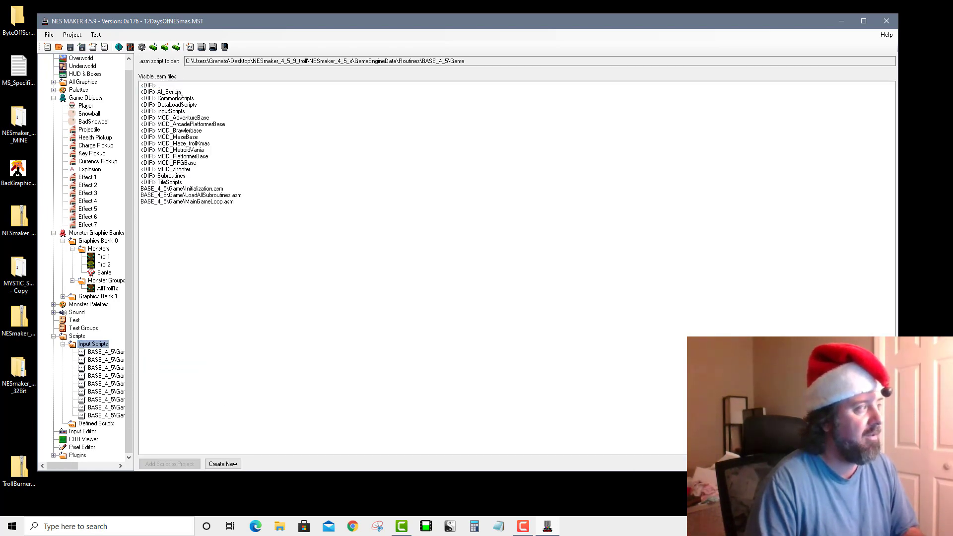
double_click(177, 112)
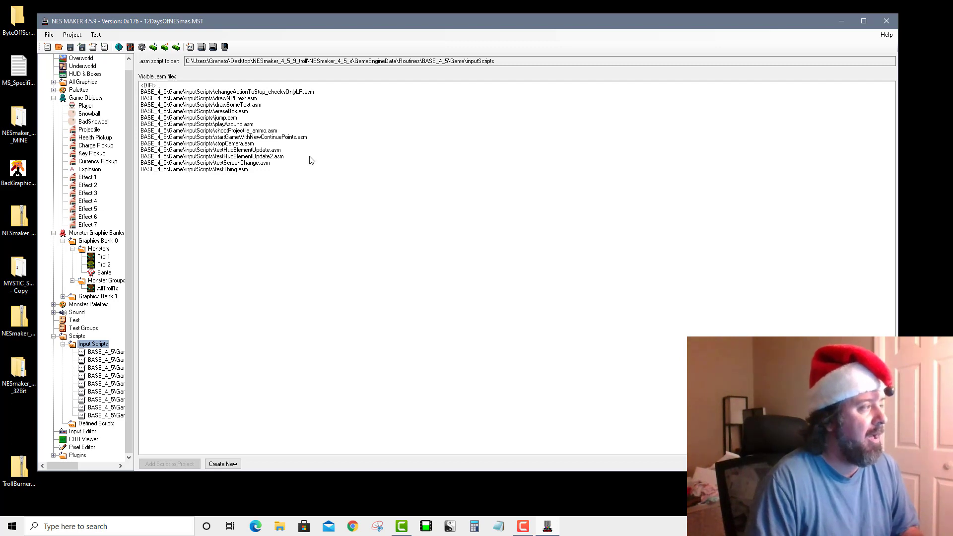
click(214, 99)
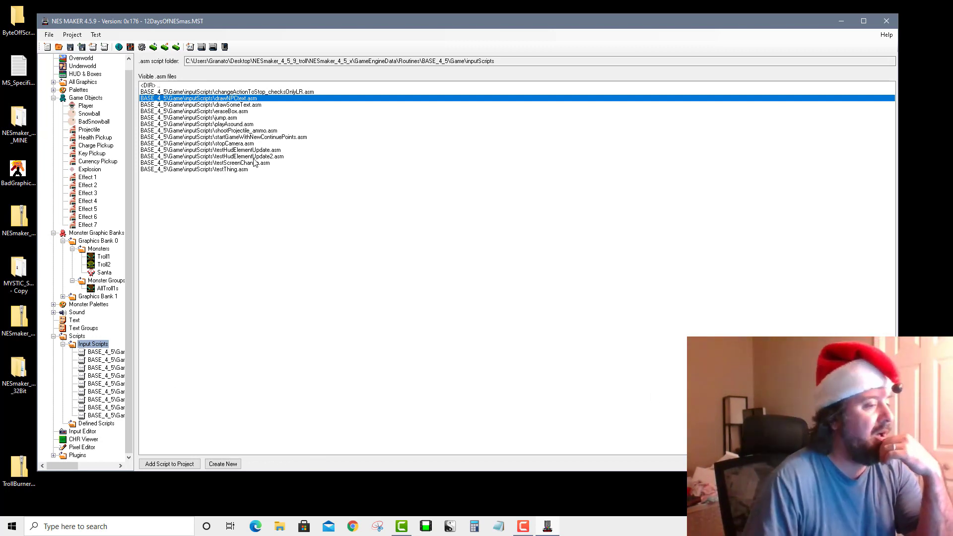
double_click(148, 98)
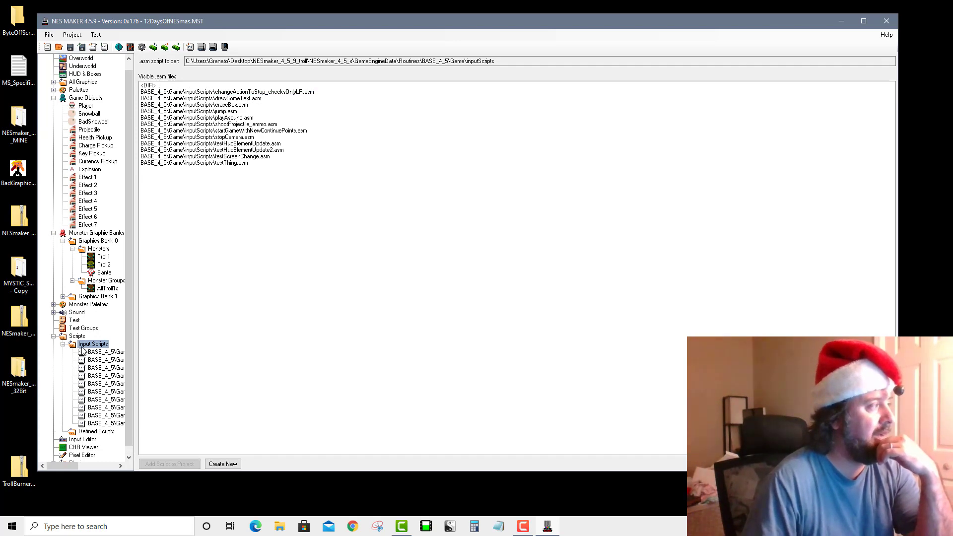
Link the drawNPCtext.asm script to pressing controller 1's A button for the Player in the Main Game state.
click(96, 431)
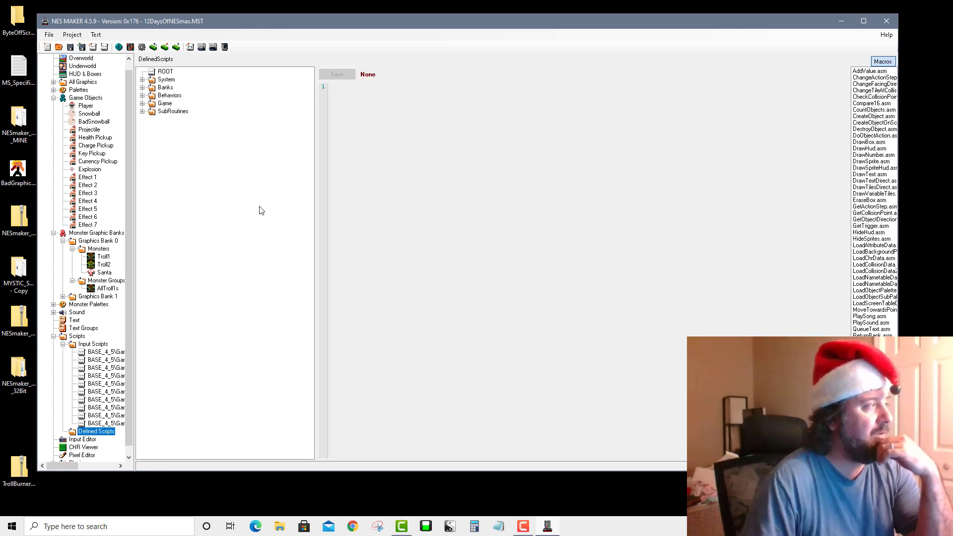
click(83, 447)
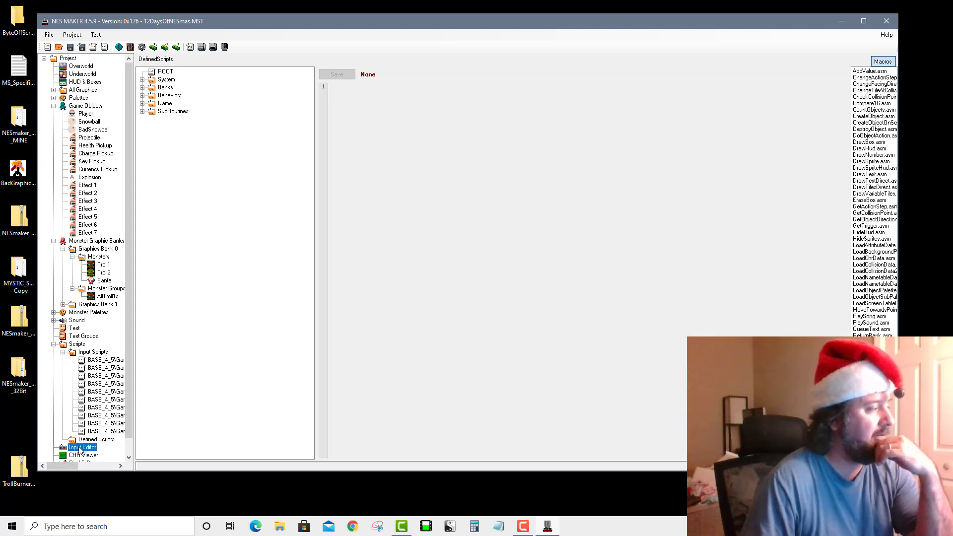
click(234, 60)
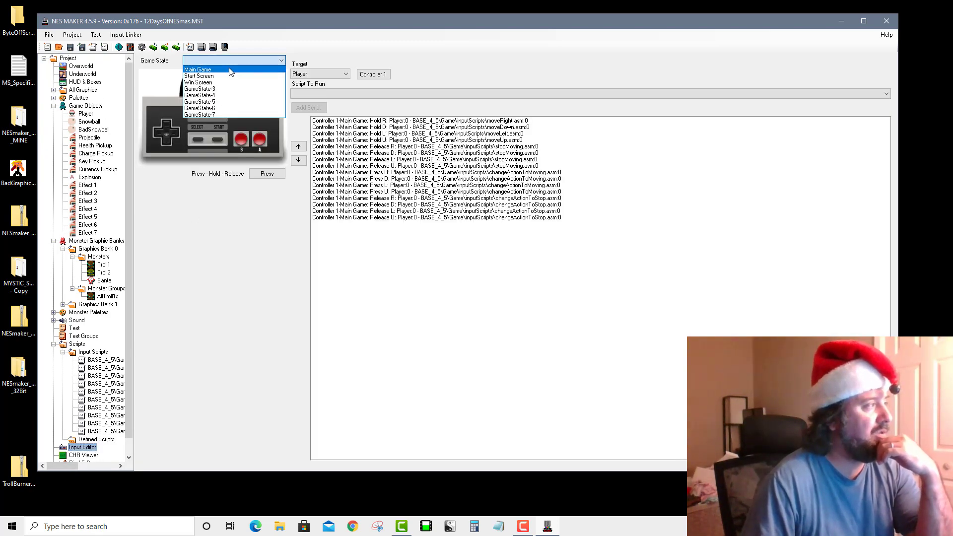
click(202, 75)
click(258, 139)
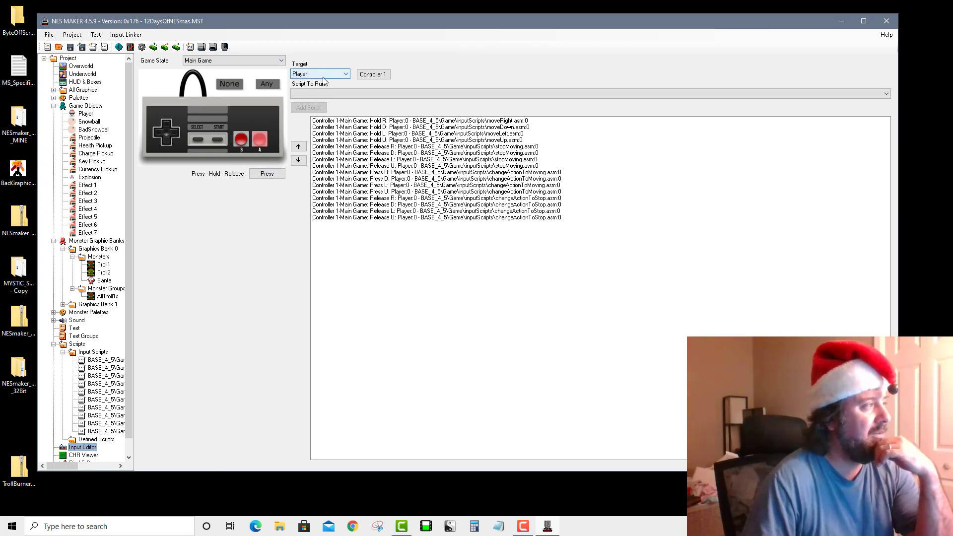
click(381, 94)
click(414, 159)
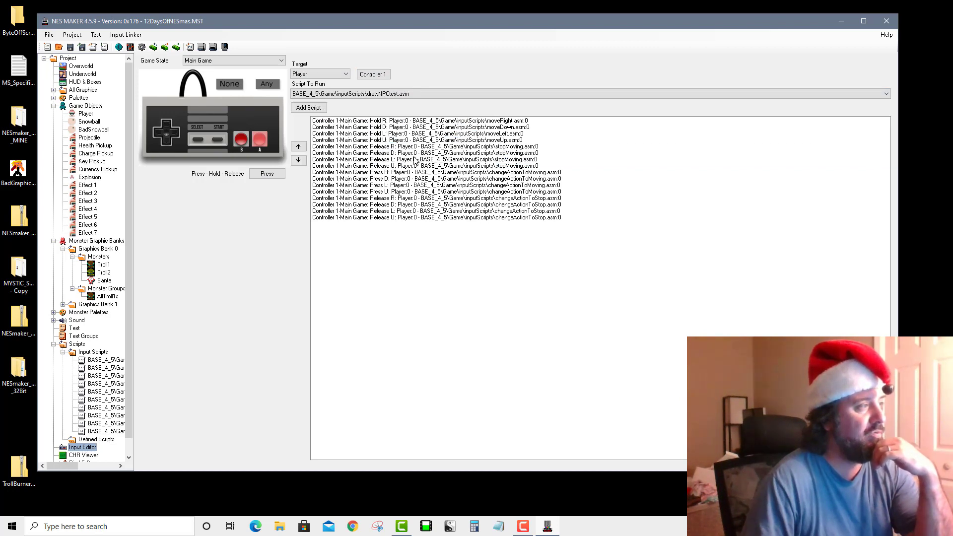
click(307, 109)
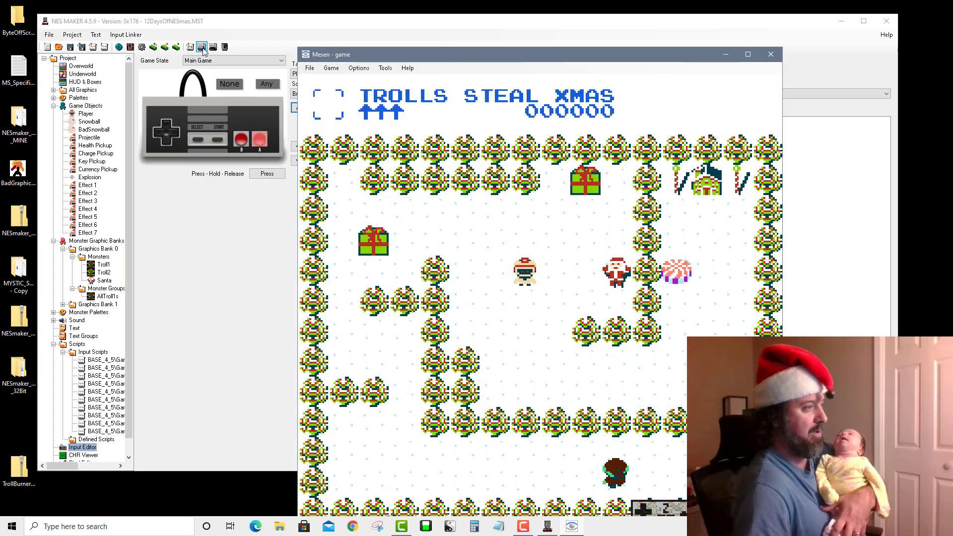
Test the NPC dialogue in the emulator by walking the player up to Santa, displaying the text and dismissing it.
key(Right)
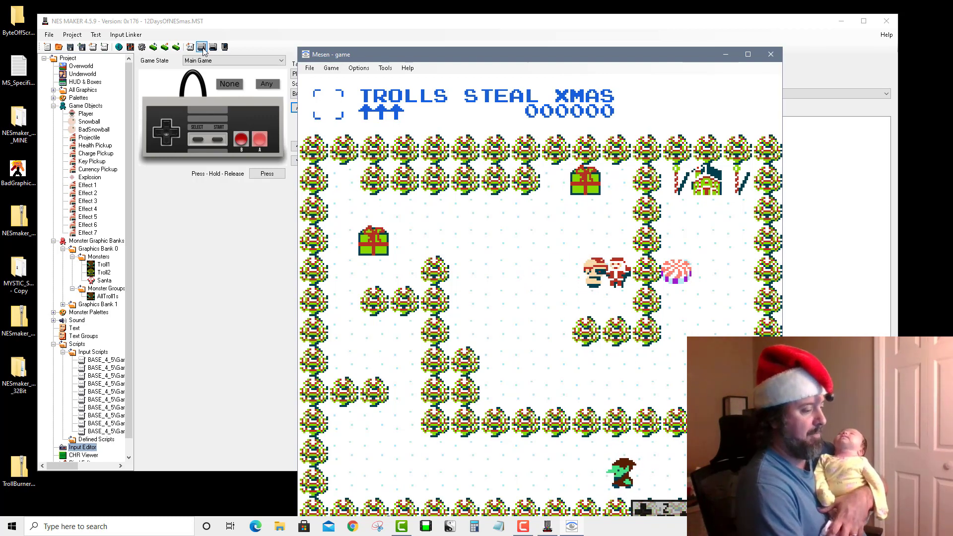
key(s)
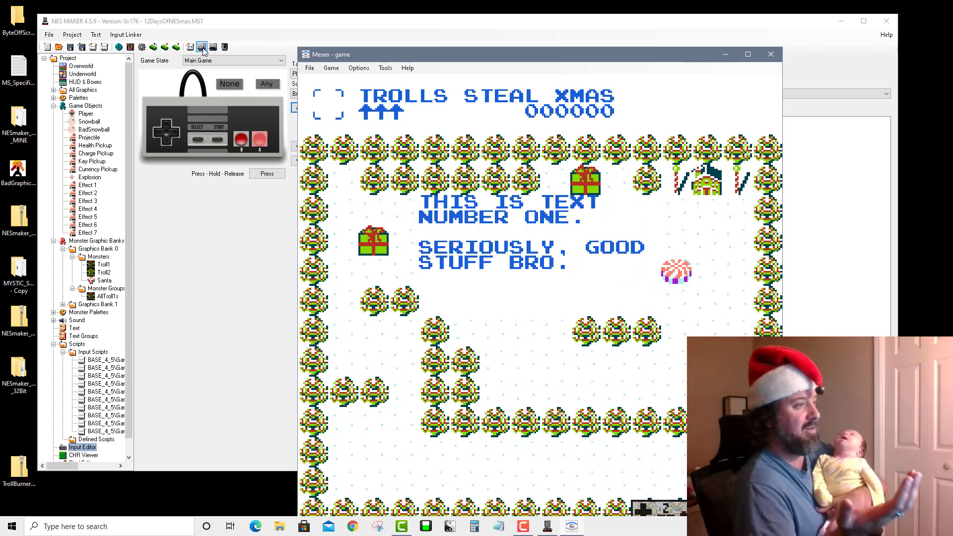
key(s)
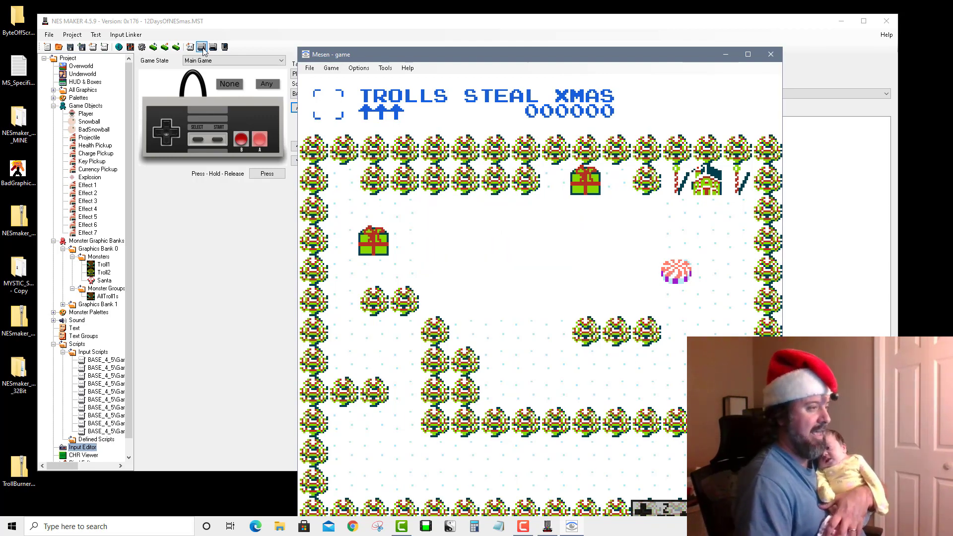
Finish testing Santa's dialogue by walking the player away from him across the screen, and close the emulator.
key(Left)
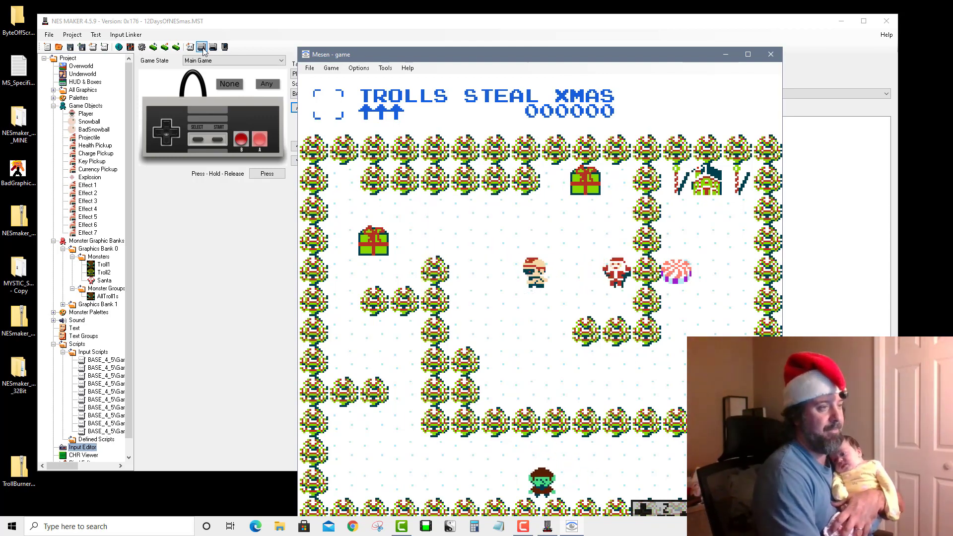
key(Down)
key(Right)
key(Right)
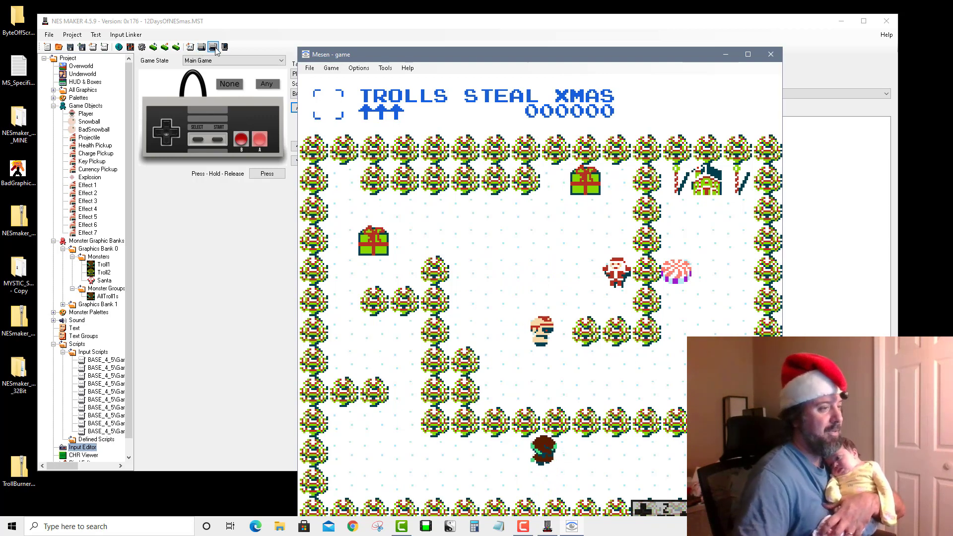
click(771, 54)
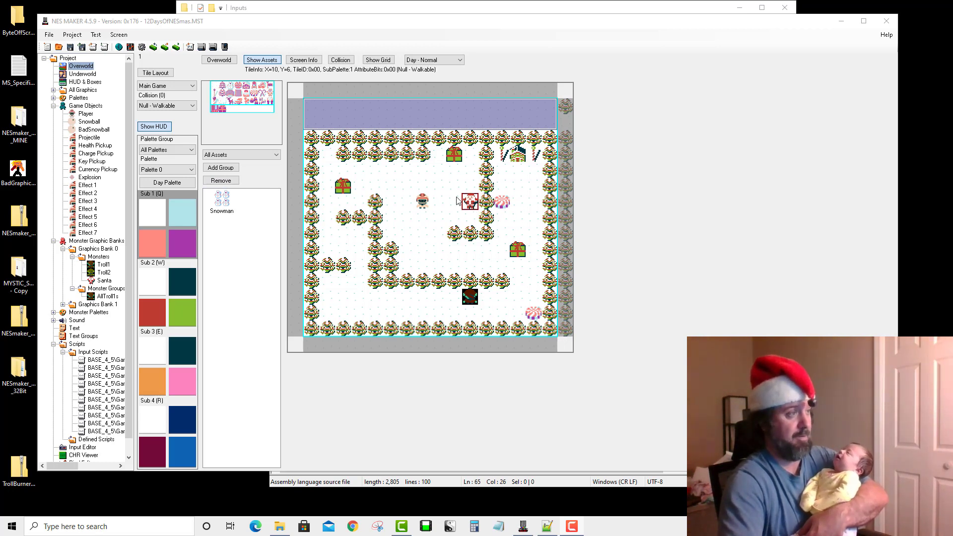
Place a second Santa as Monster 2 at tile X=14, Y=5, near the first screen's right border.
right_click(376, 173)
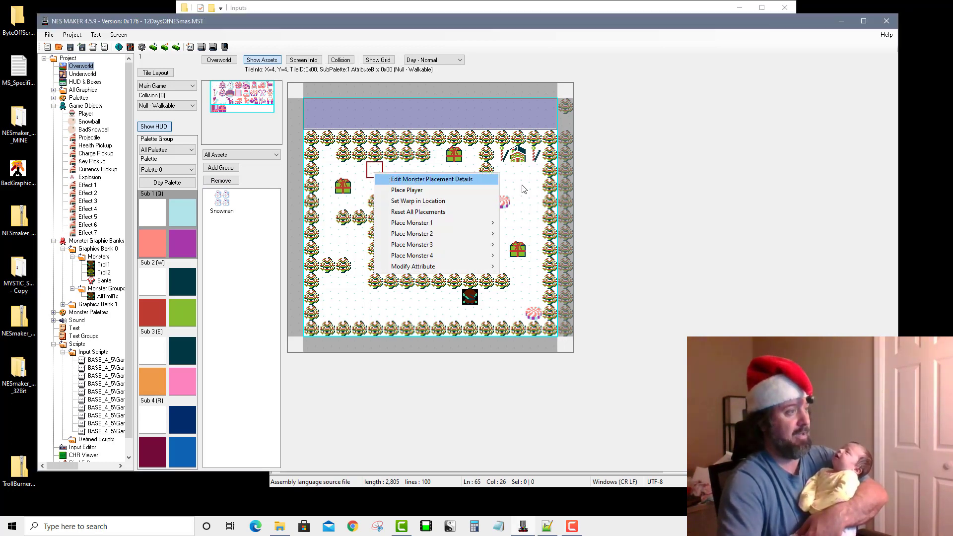
right_click(538, 184)
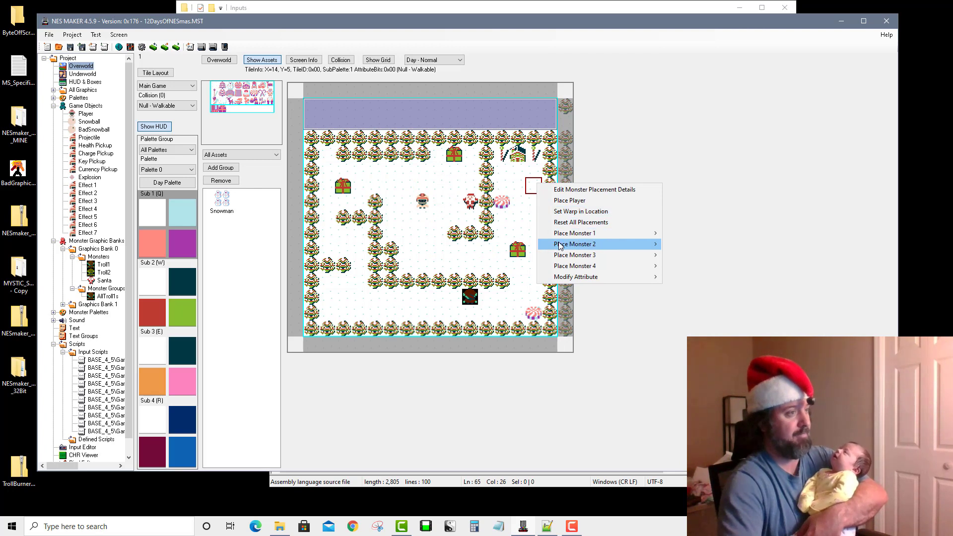
mouse_move(560, 246)
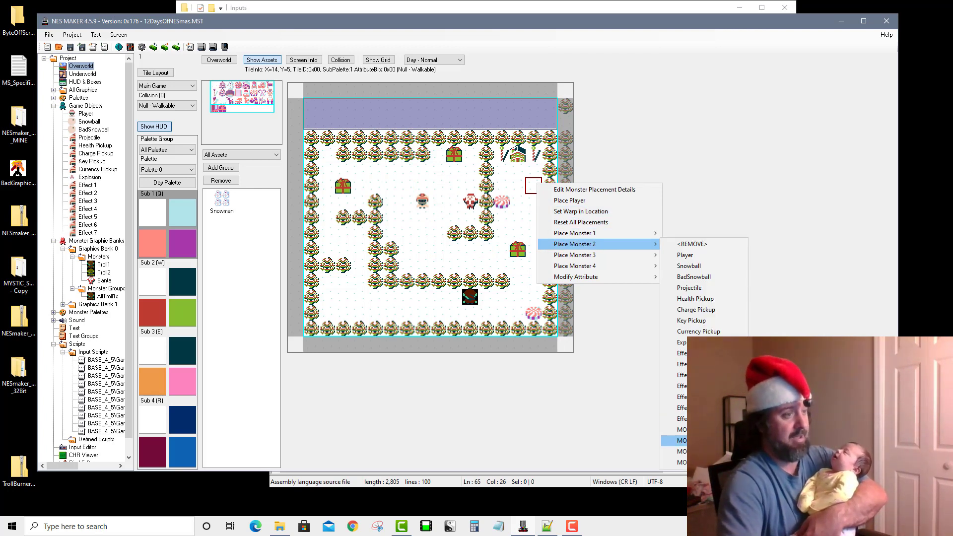
mouse_move(646, 244)
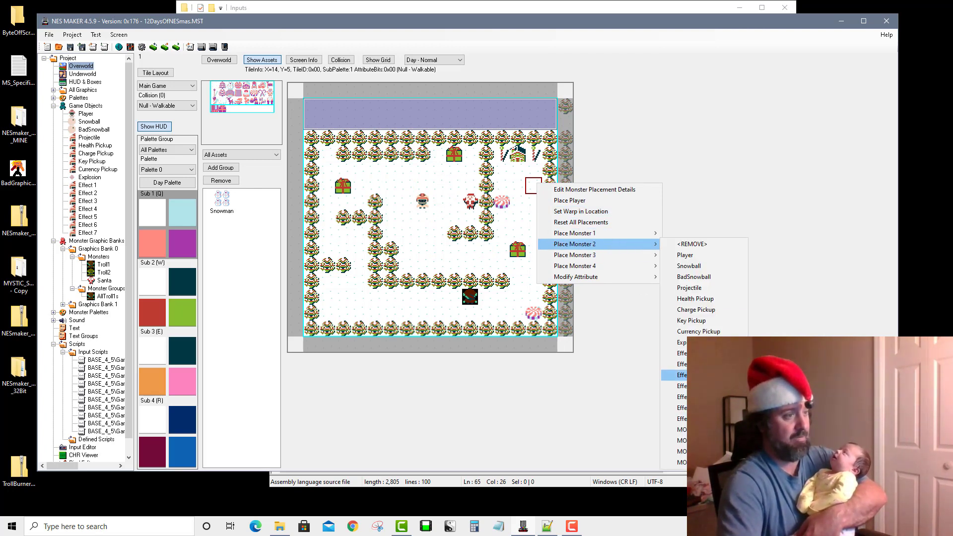
click(700, 444)
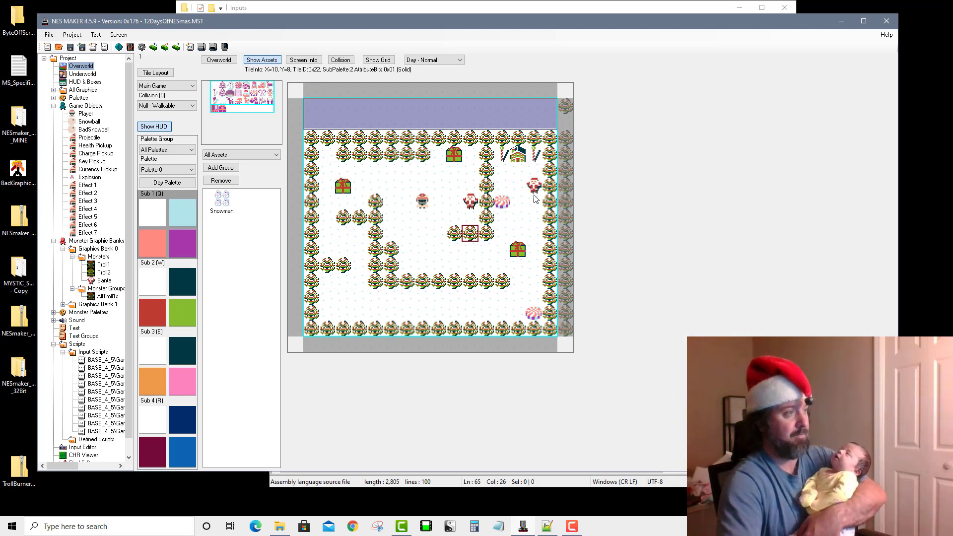
Place the troll again as Monster 3 at tile X=9, Y=12, in the first screen's lower corridor.
right_click(454, 296)
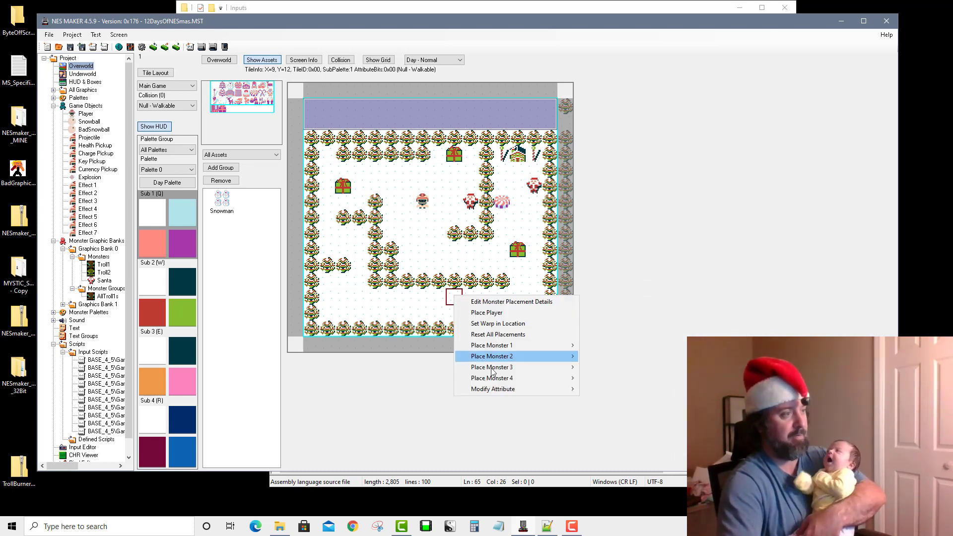
mouse_move(504, 370)
click(615, 356)
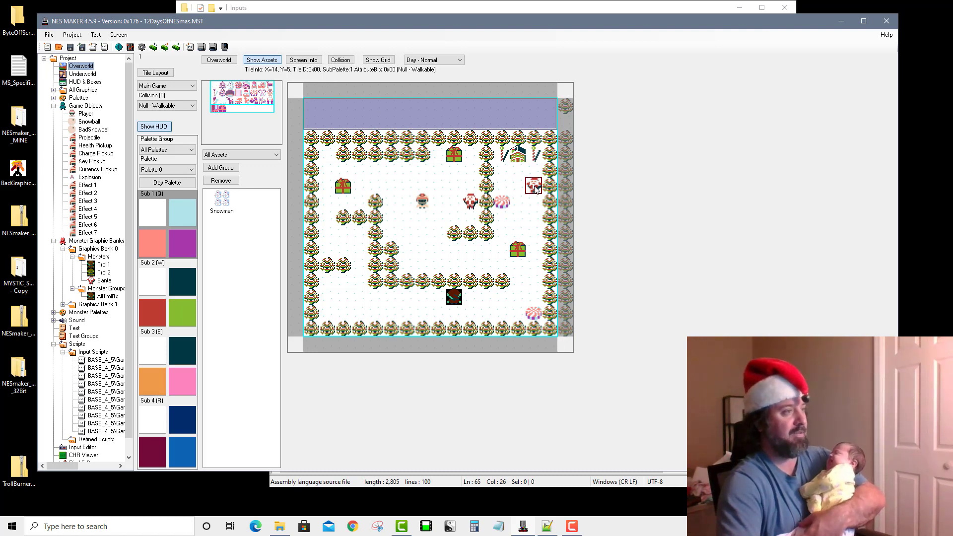
Build and test the game, walking the player to the second Santa to show and dismiss his text, and close the emulator.
click(201, 47)
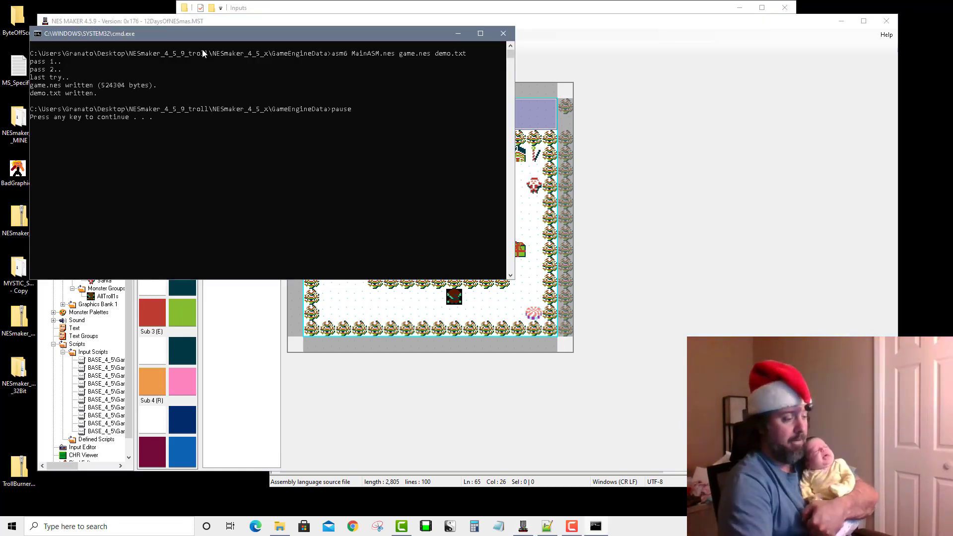
key(Return)
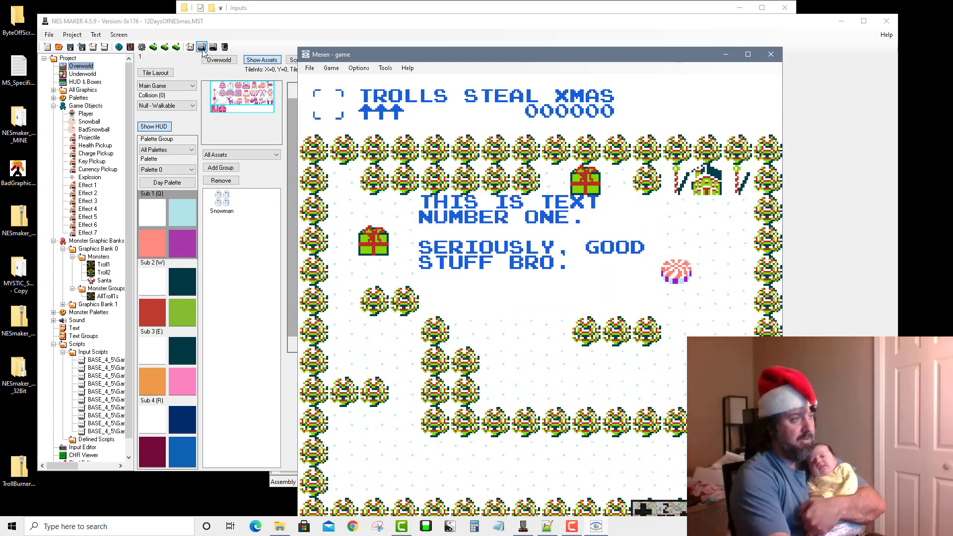
key(a)
key(Left)
key(Down)
key(Right)
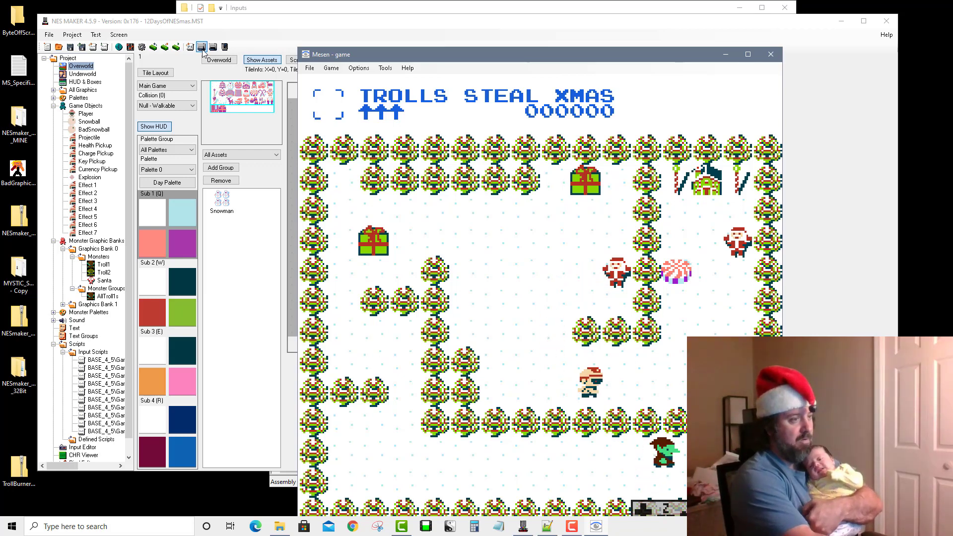
key(Up)
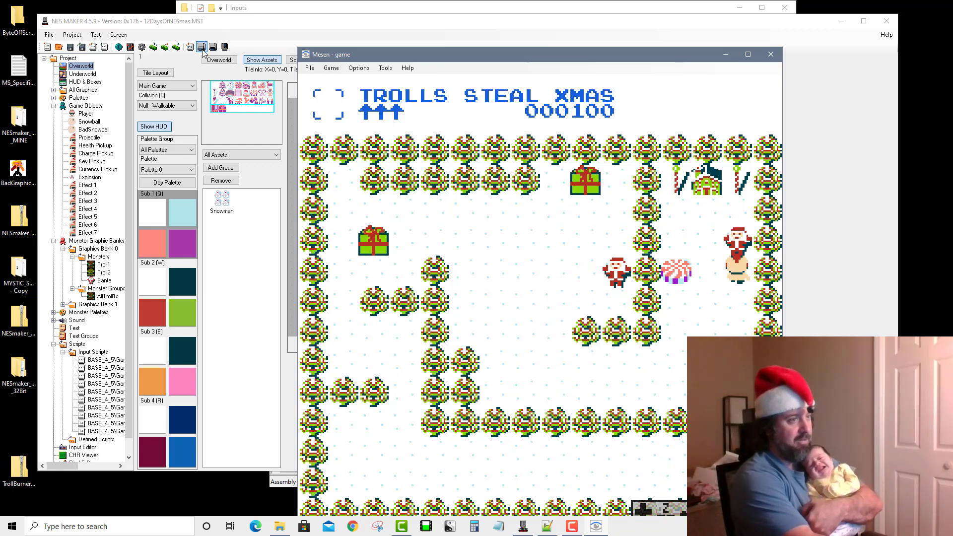
key(a)
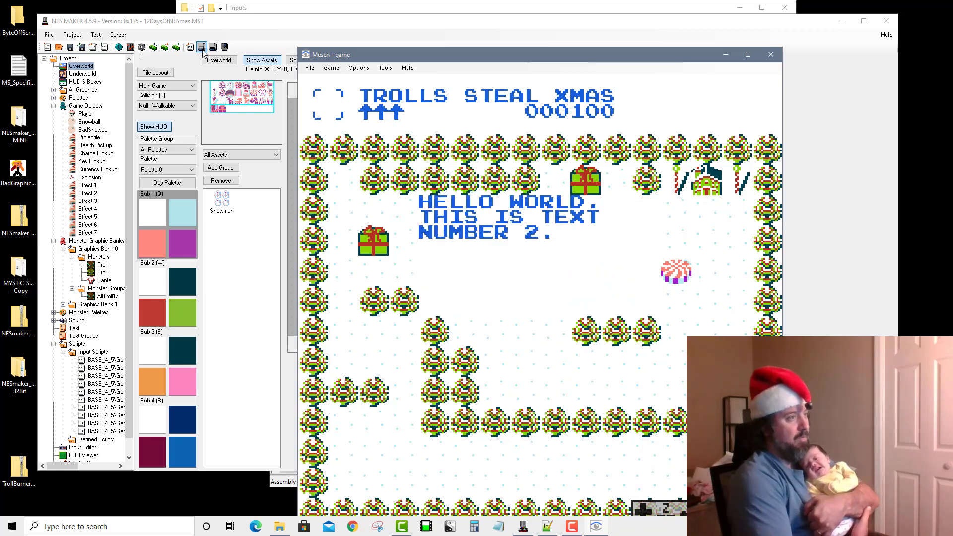
key(a)
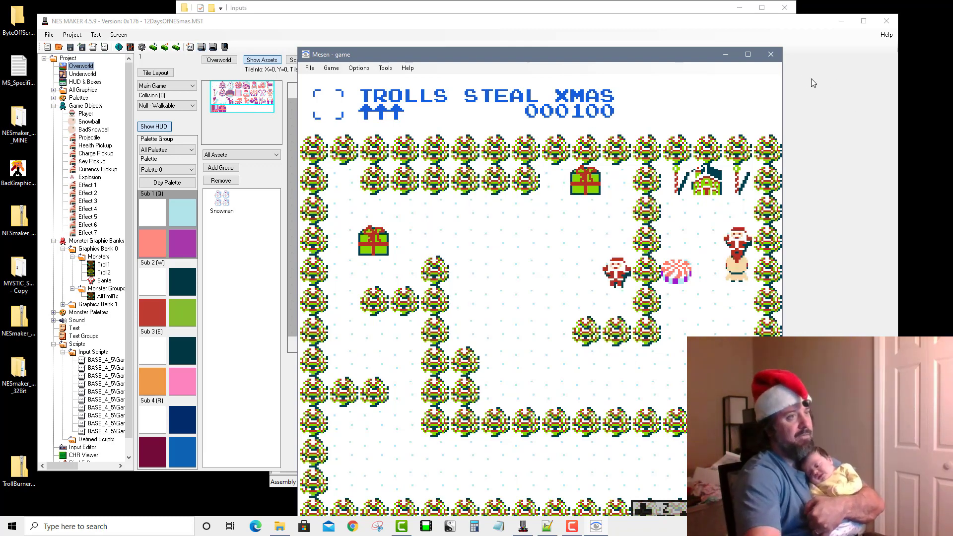
click(770, 54)
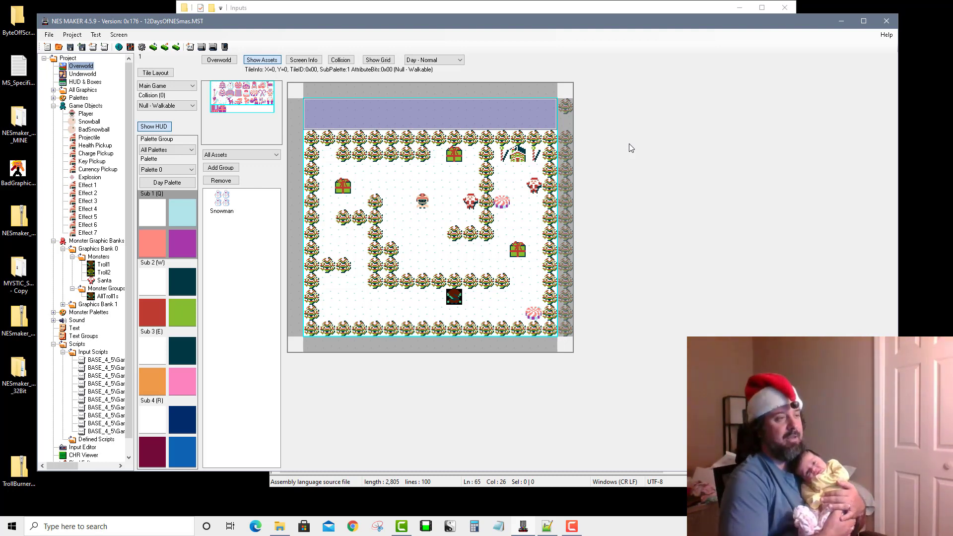
right_click(444, 228)
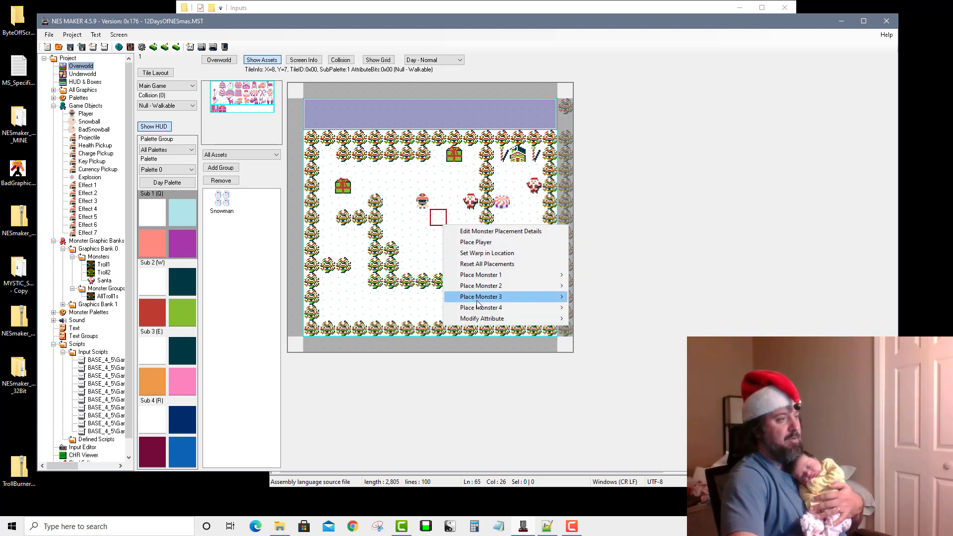
mouse_move(479, 288)
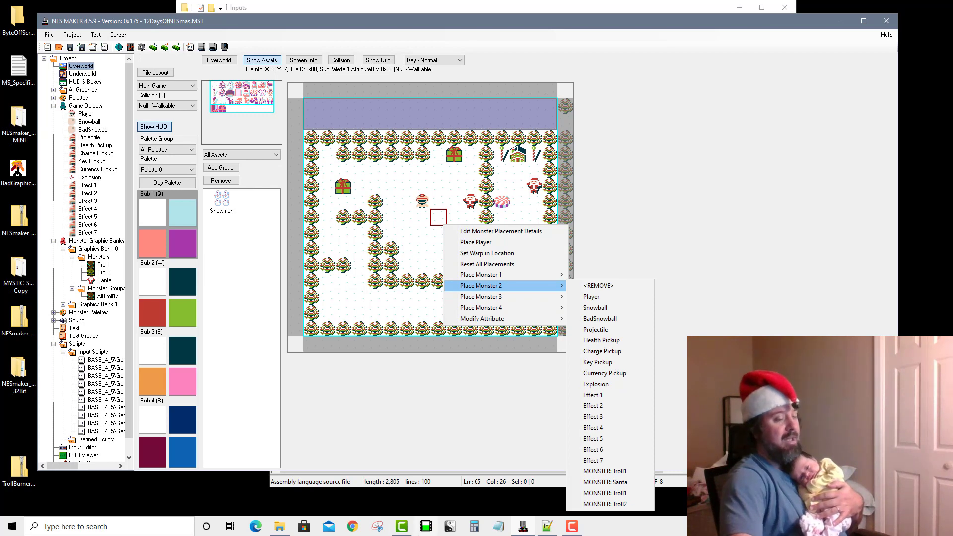
click(718, 113)
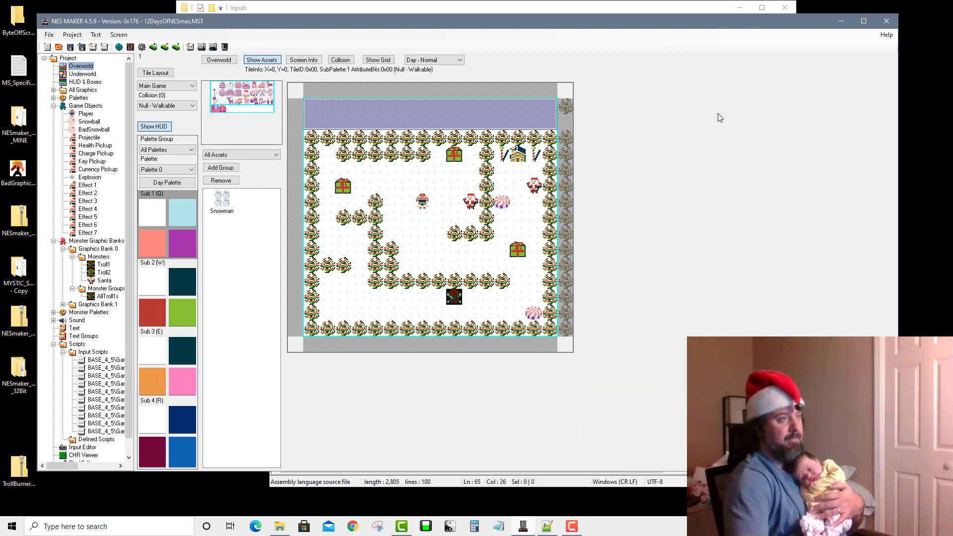
key(Escape)
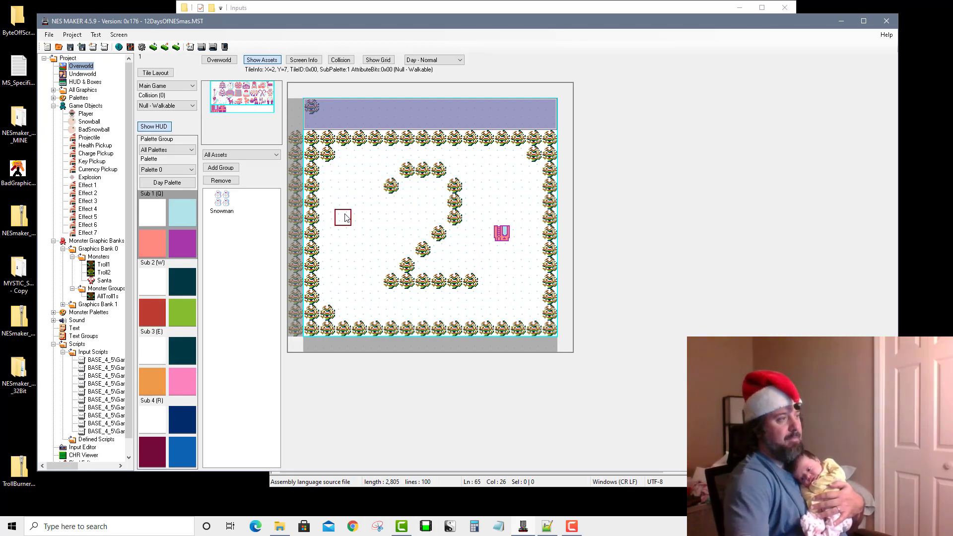
right_click(345, 215)
mouse_move(447, 275)
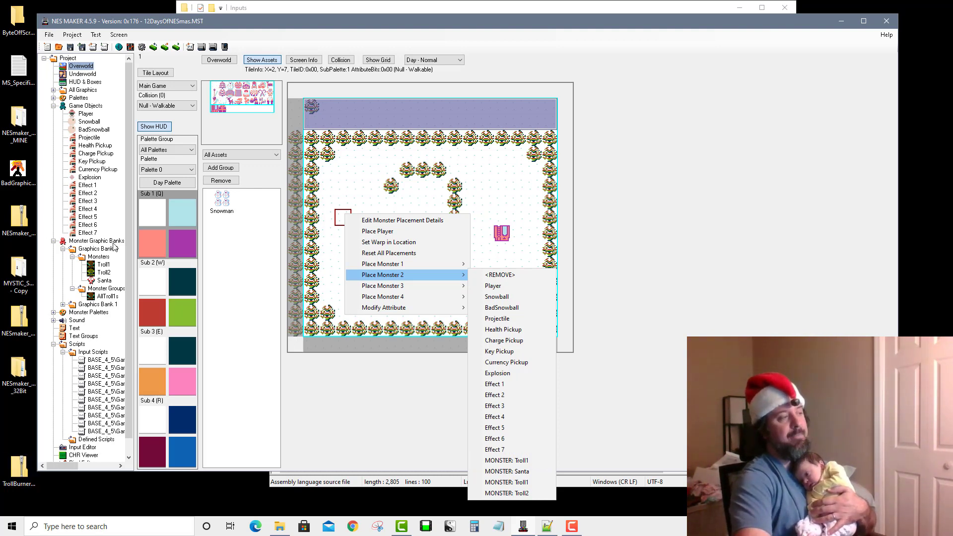
click(125, 308)
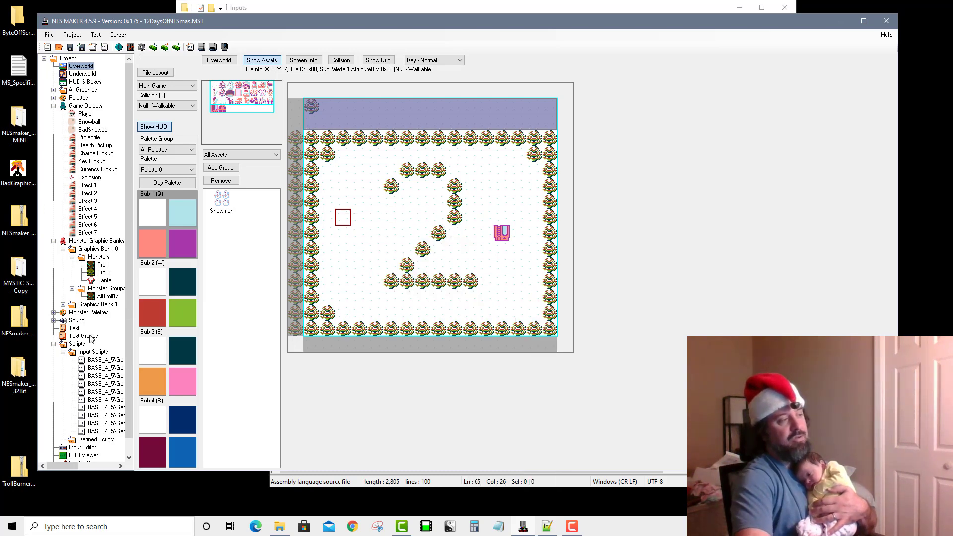
Assign Second Text as Text 1 of the text group Group 1.
click(93, 337)
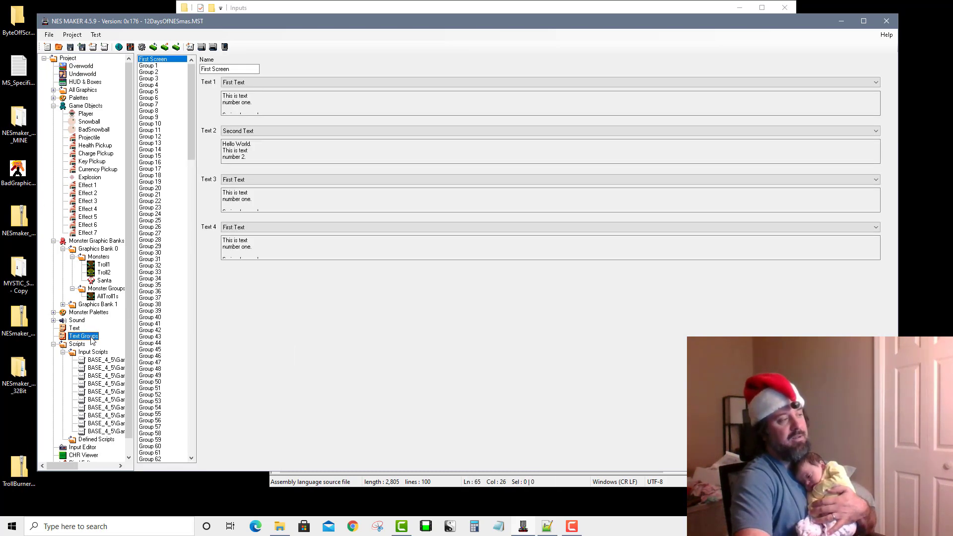
click(168, 66)
click(264, 81)
click(264, 94)
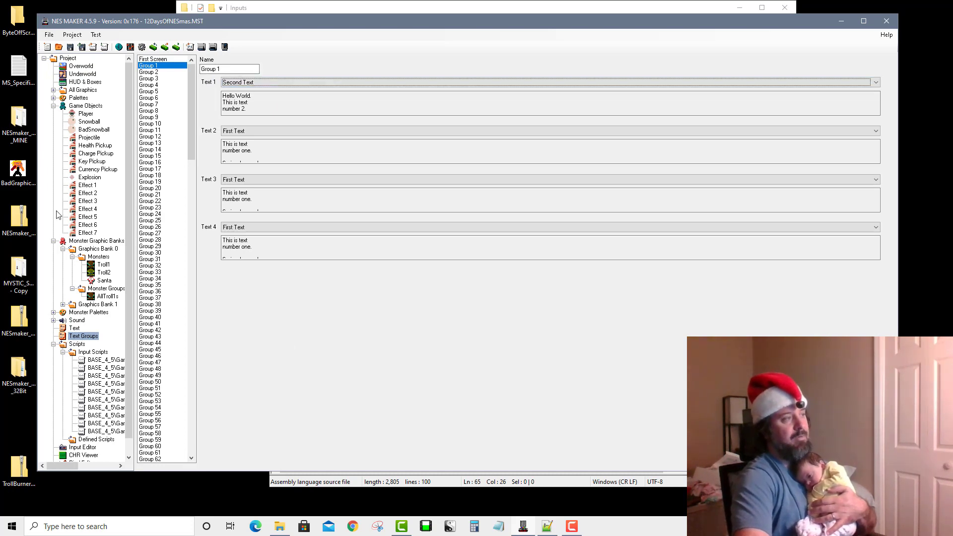
Place Santa as Monster 1 at tile X=2, Y=7 on the overworld screen with the large number 2.
click(88, 67)
double_click(394, 208)
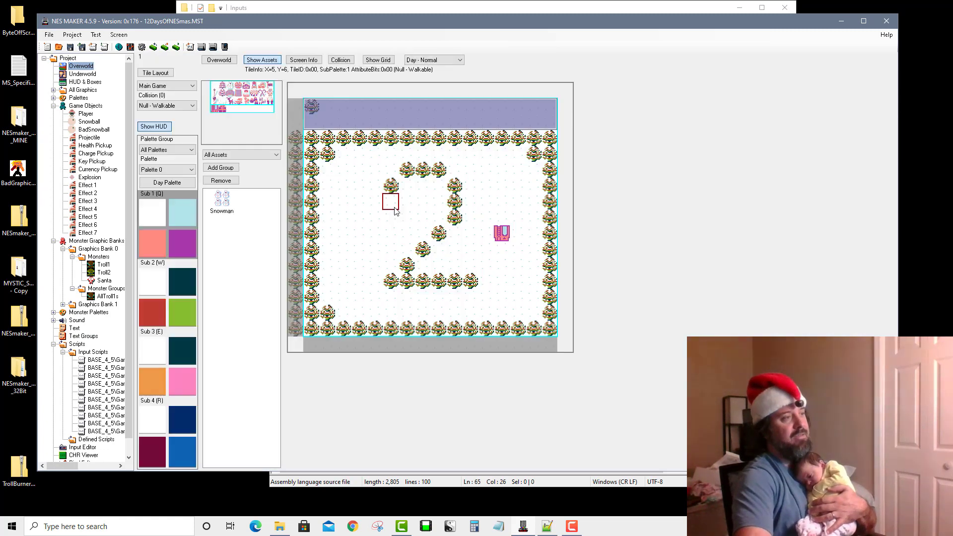
right_click(346, 216)
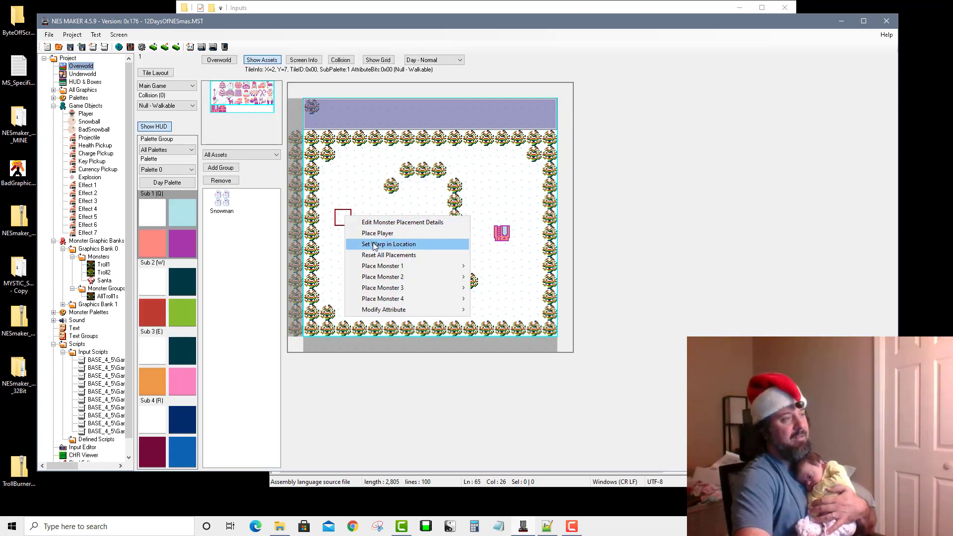
mouse_move(400, 268)
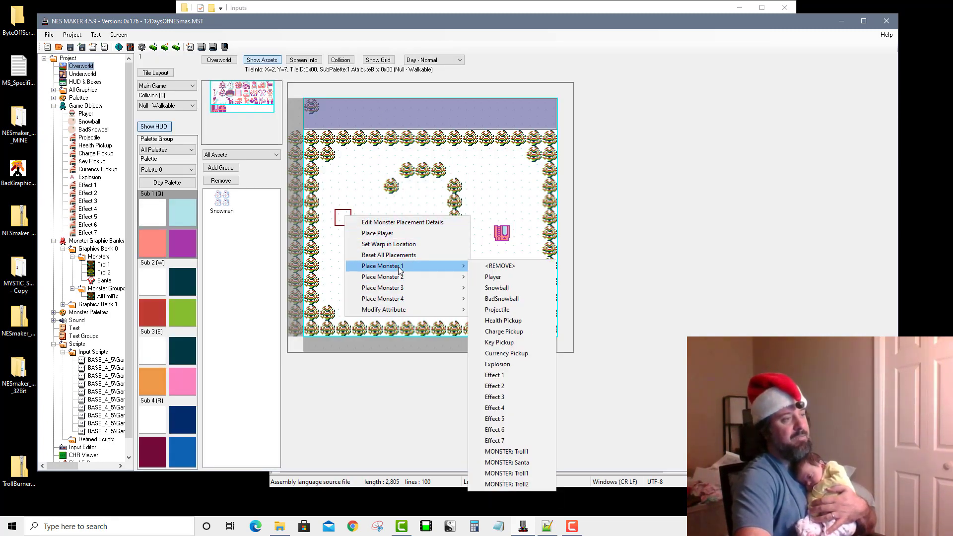
click(523, 462)
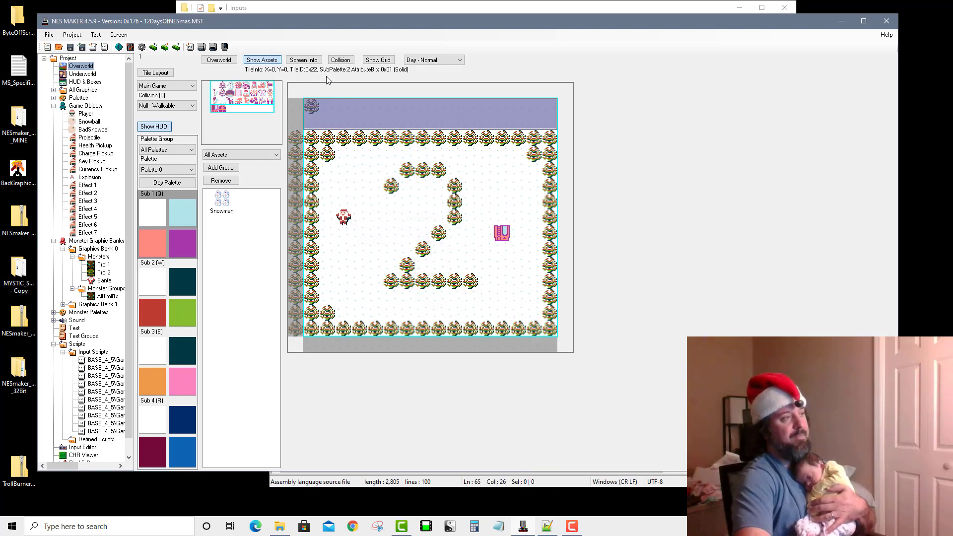
Set the NPC Day Group Index of the number 2 screen to Group 1 and save the screen details.
click(309, 60)
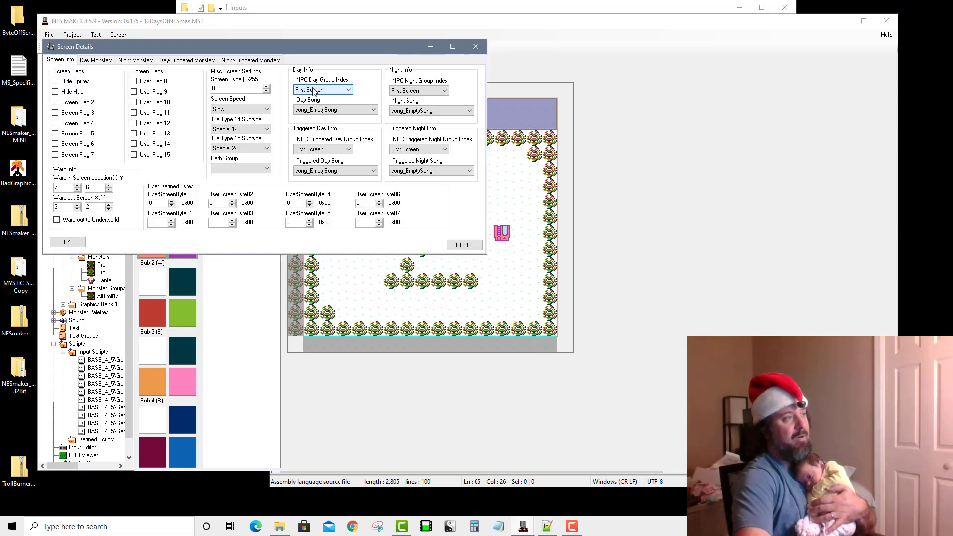
click(314, 90)
click(318, 103)
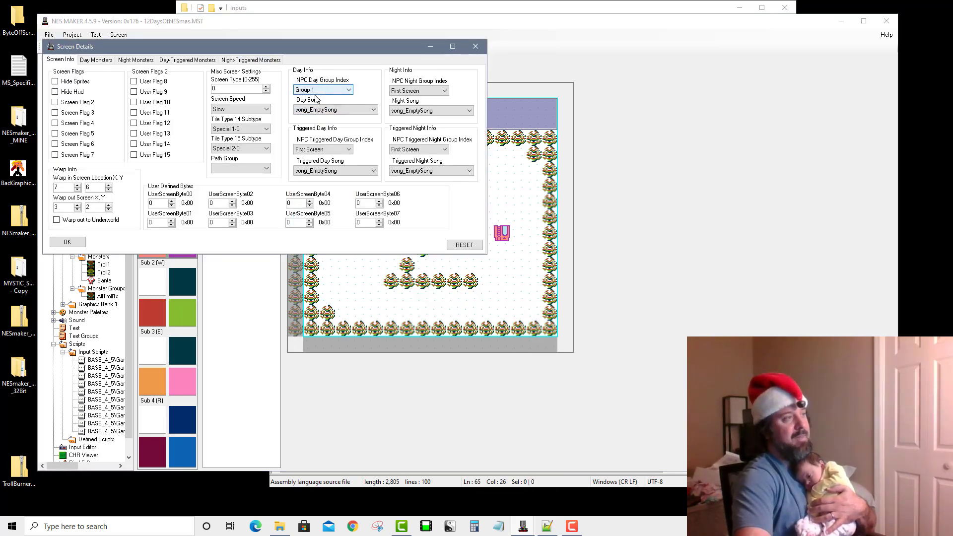
click(322, 90)
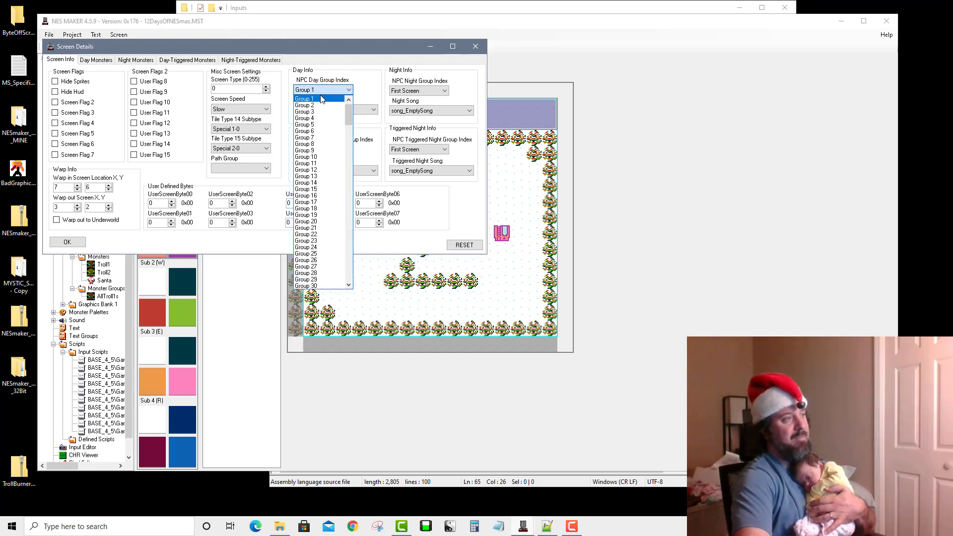
scroll(332, 102, up, 1)
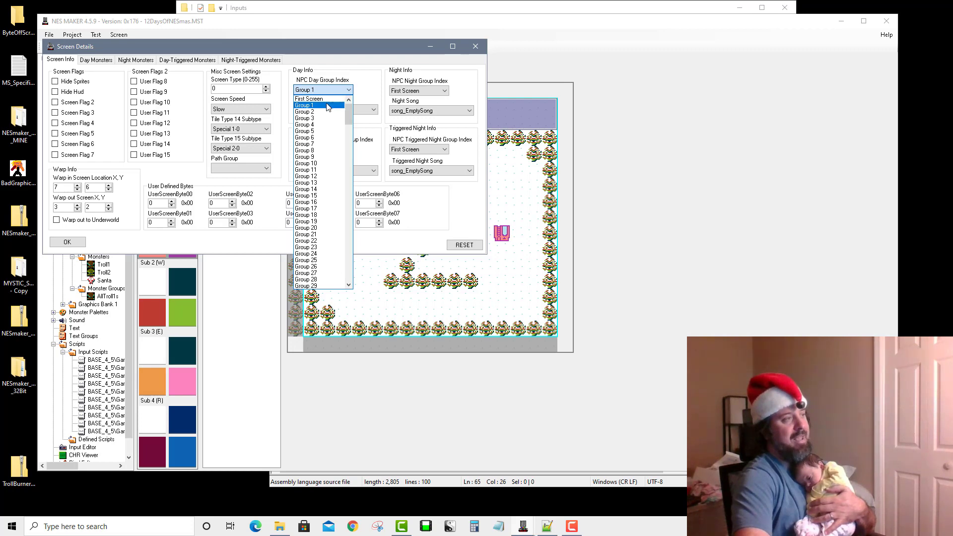
click(328, 105)
click(80, 242)
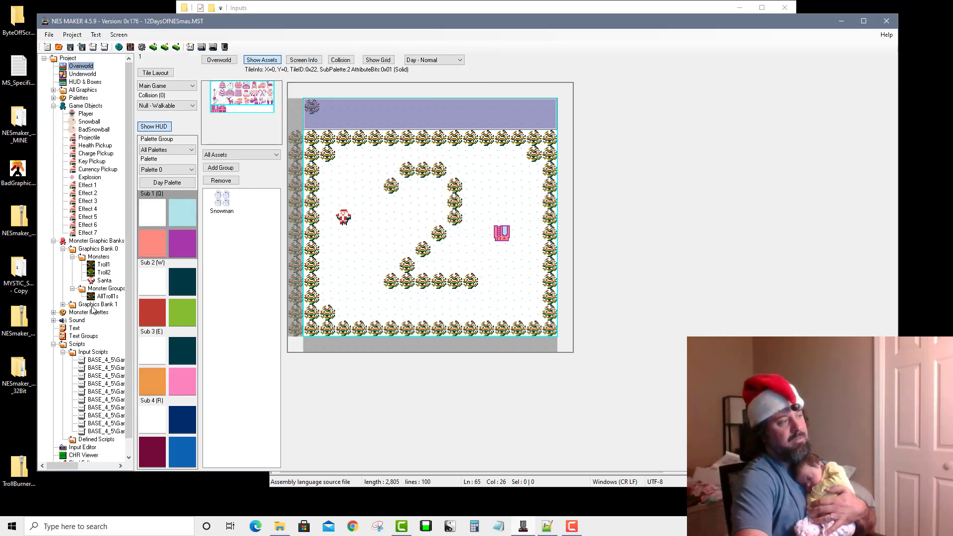
Review the Second Text content assigned as Text 1 of the text group Group 1.
scroll(95, 341, down, 1)
click(83, 320)
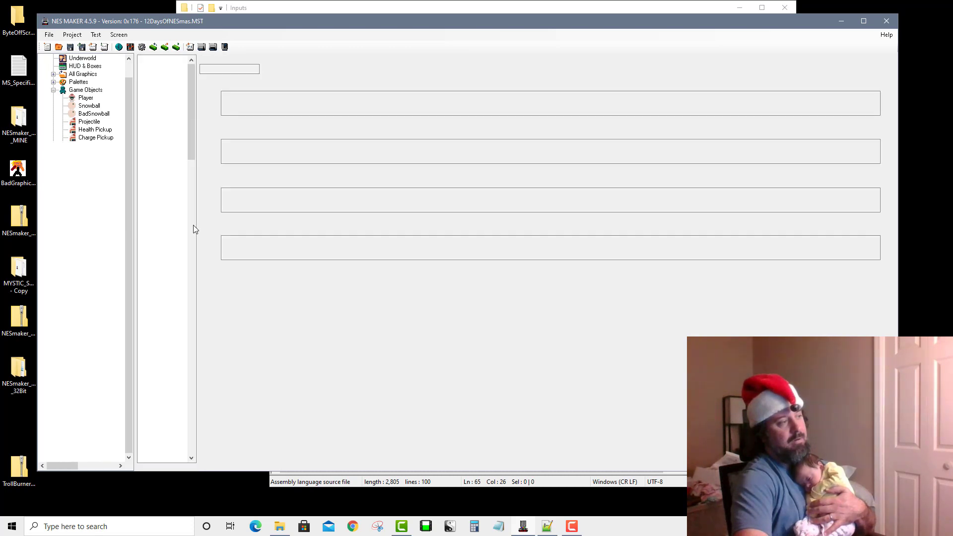
click(155, 66)
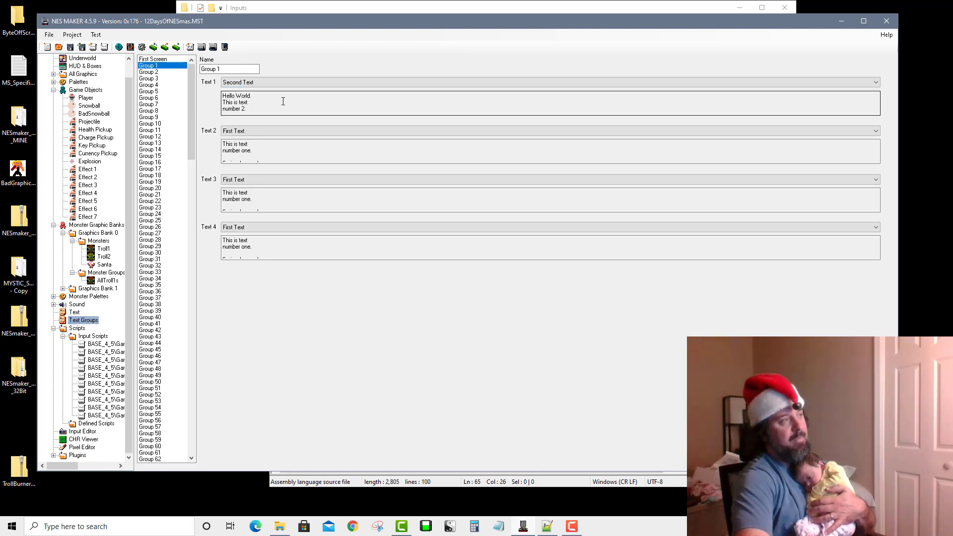
drag(269, 108, 222, 95)
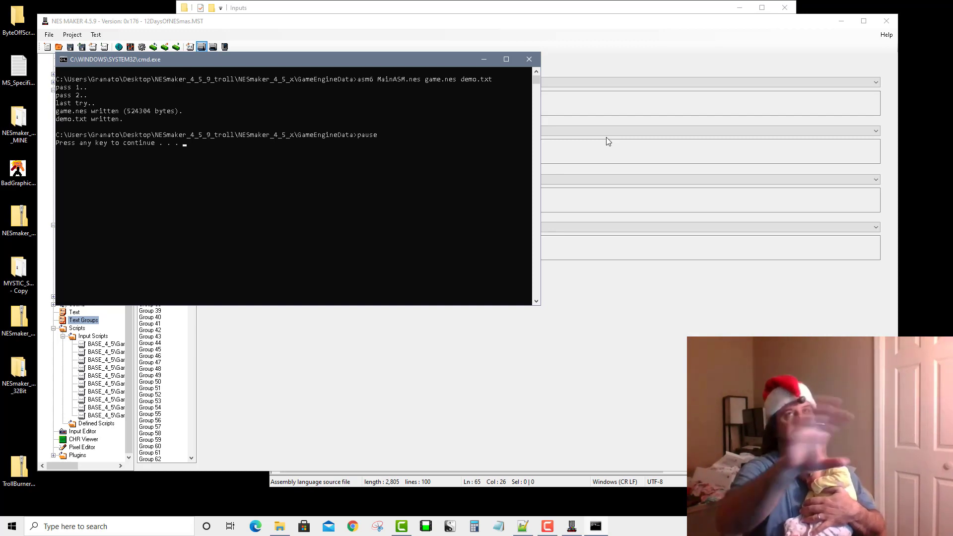
Build and test the game, walking the player to the Santa below the house to show and dismiss his text.
key(Return)
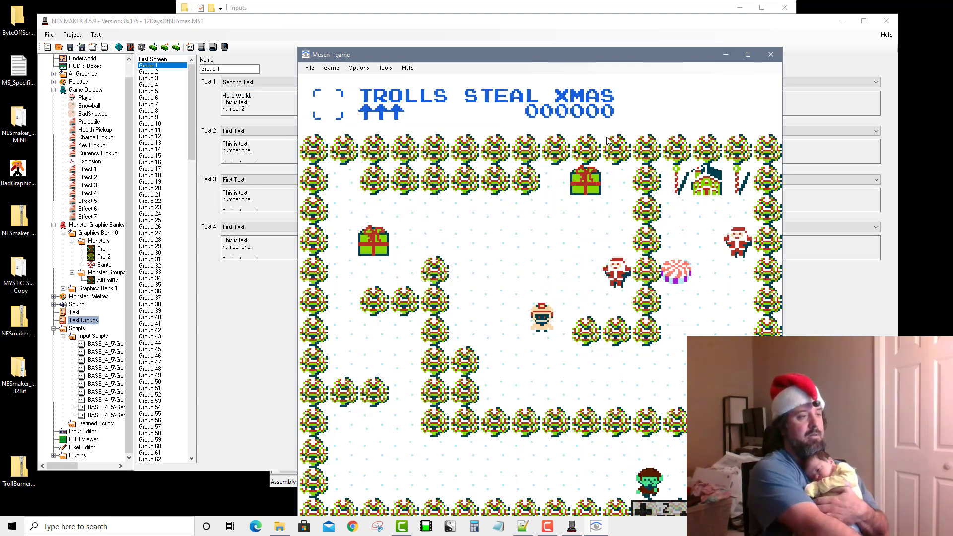
key(Right)
key(Up)
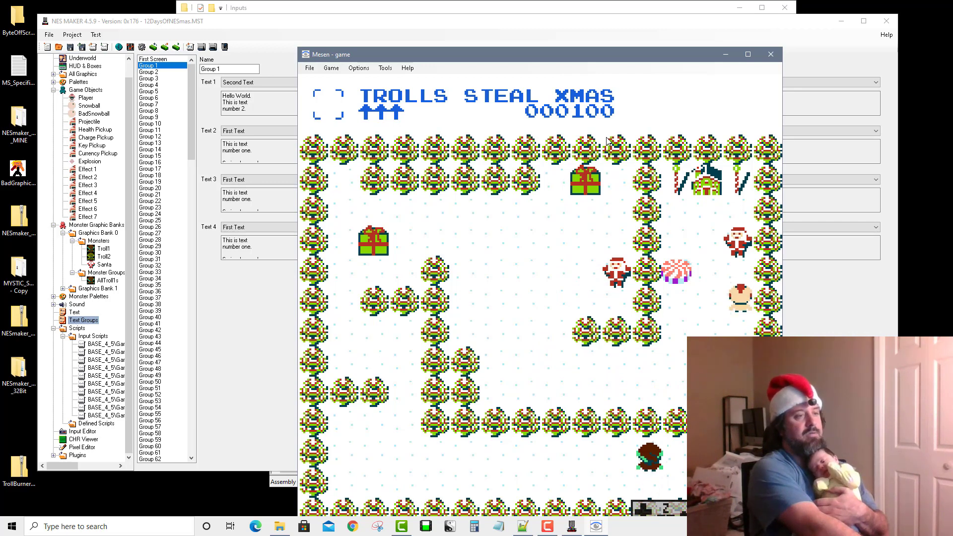
key(a)
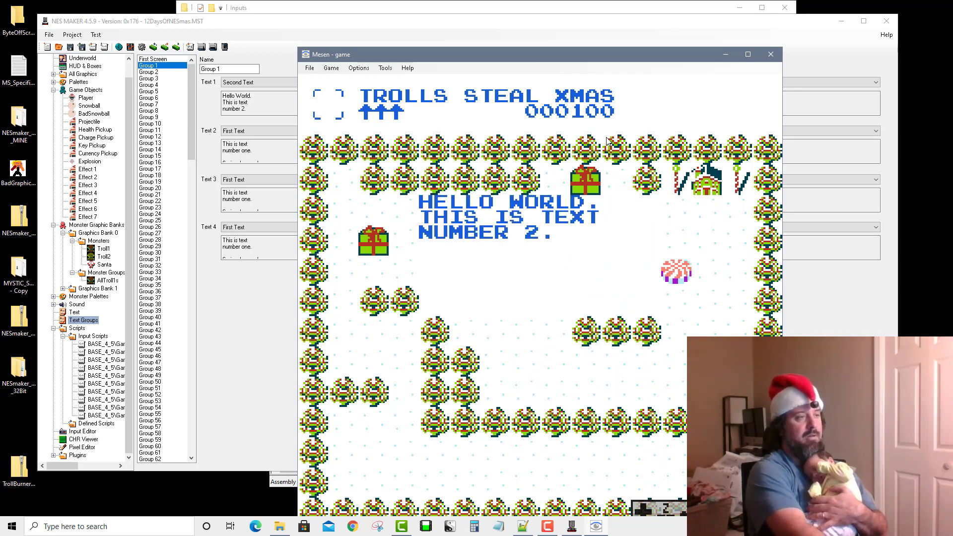
key(a)
Walk the player to Santa on the number 2 screen, interact with him, and close the emulator.
key(Left)
key(Up)
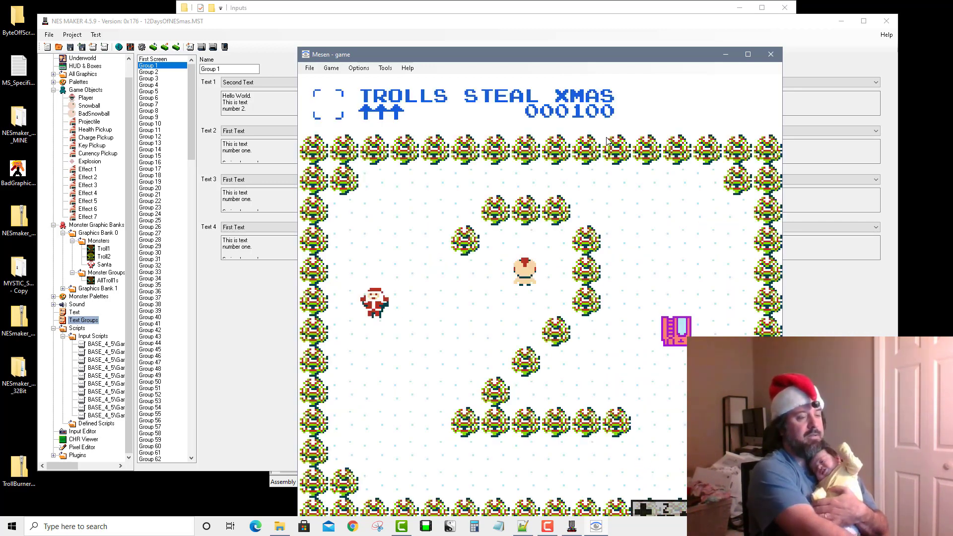
key(Left)
key(Down)
key(Left)
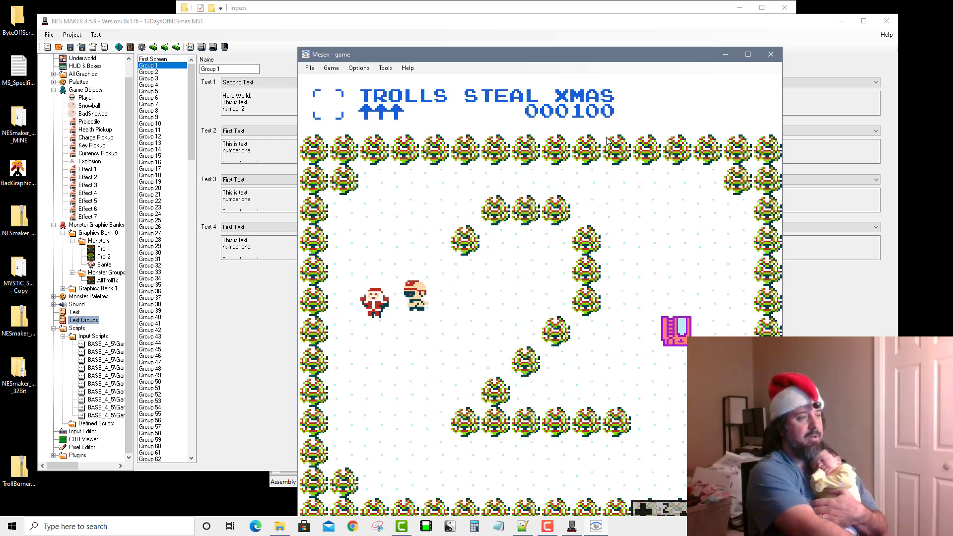
key(a)
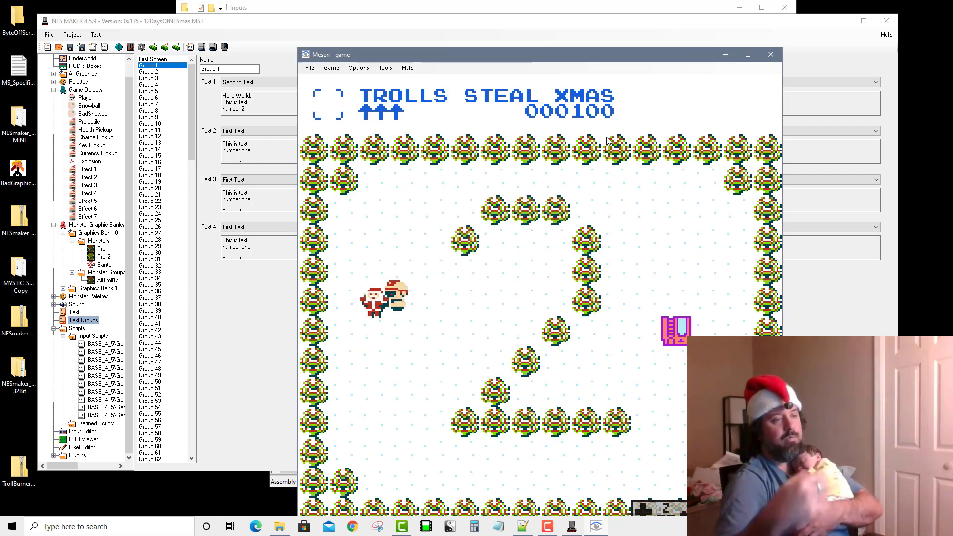
click(765, 59)
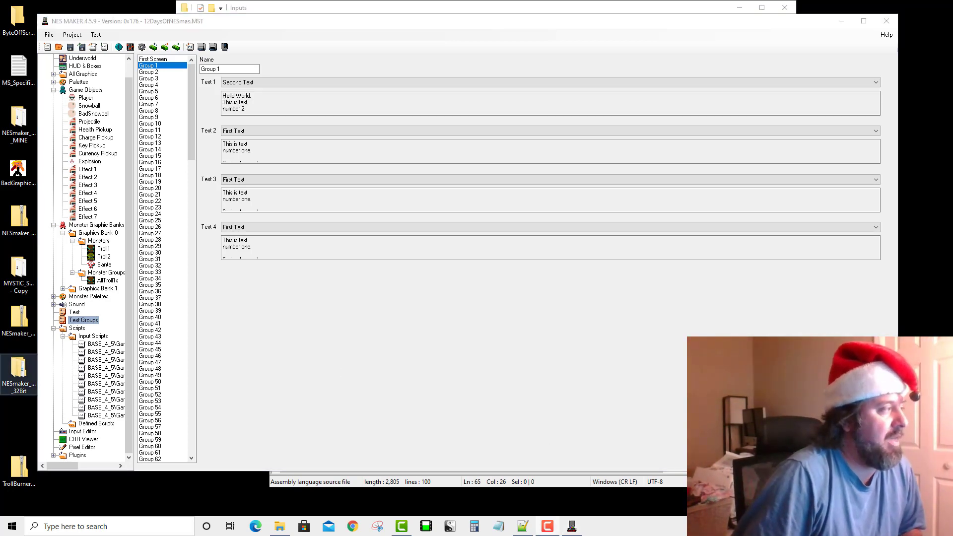
Open the First Text entry and examine its available End of Text Action options.
click(77, 313)
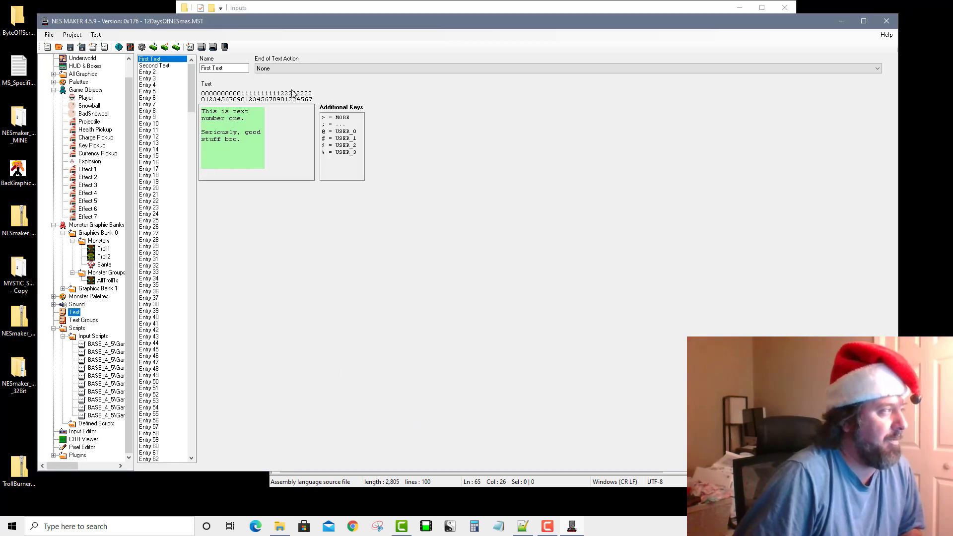
click(277, 69)
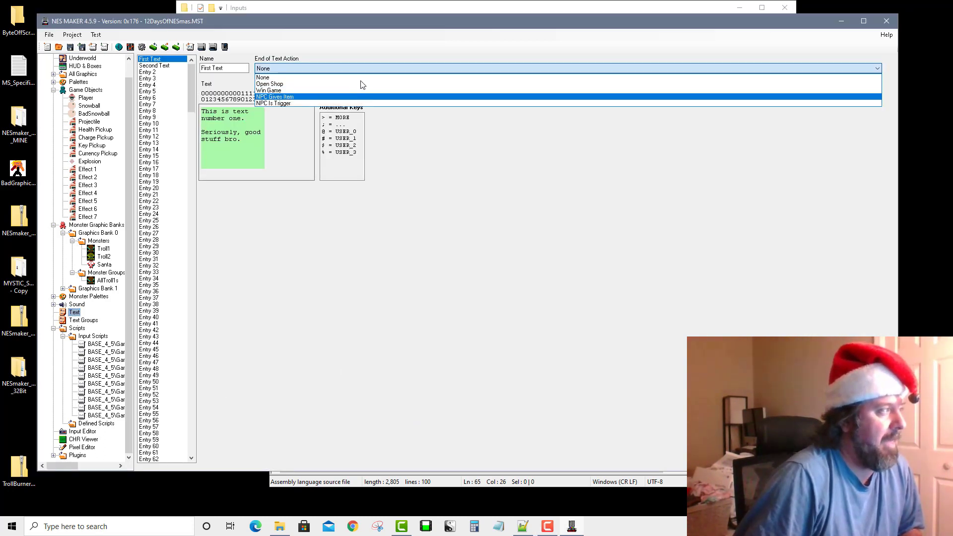
click(425, 184)
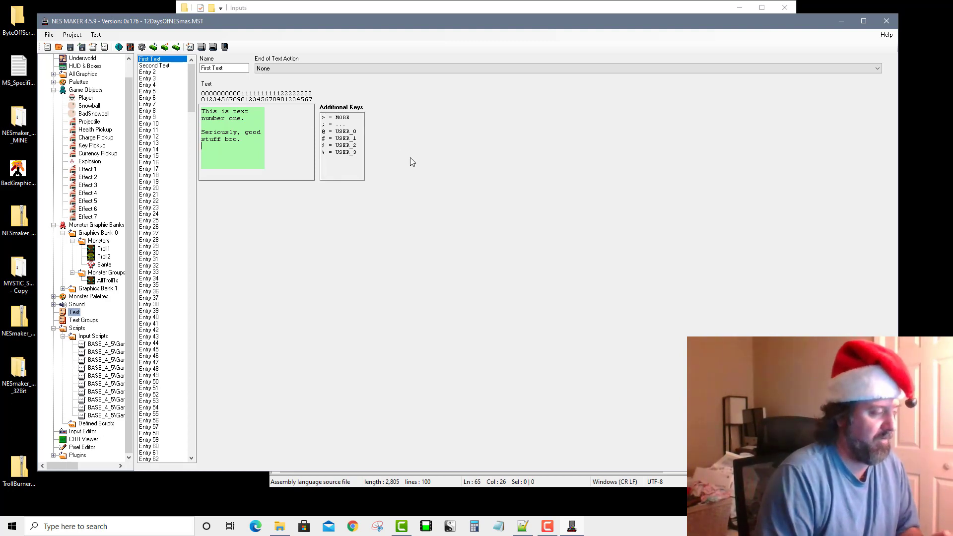
Append the lines ">Other stuff.", "More text.", ">It will", "Go Off" and "The screen." to First Text, using > as the MORE key.
text(>)
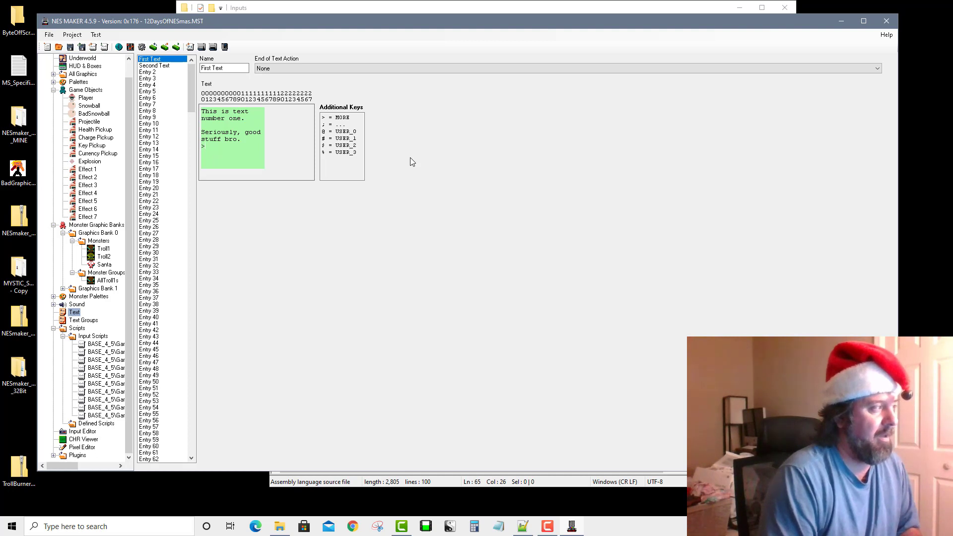
text(Other stuff. )
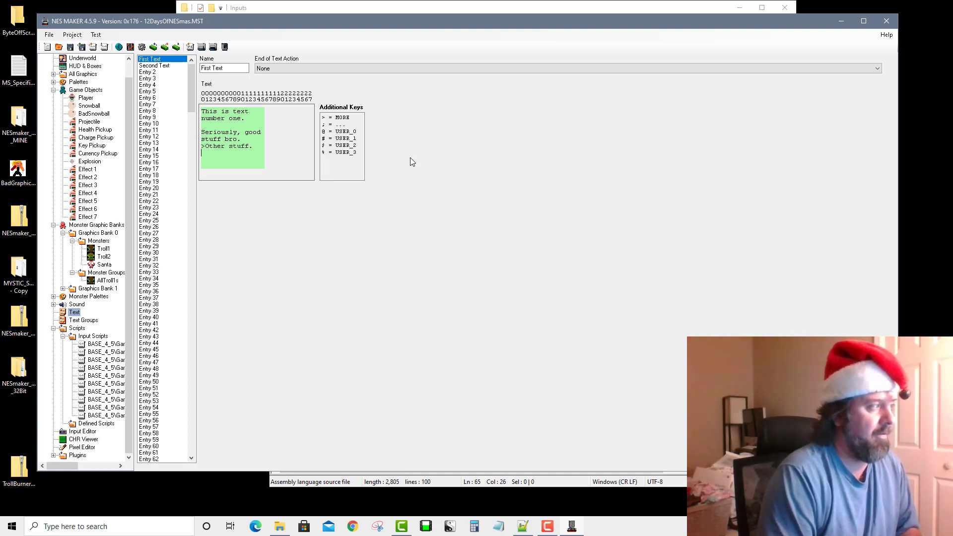
text(More text. )
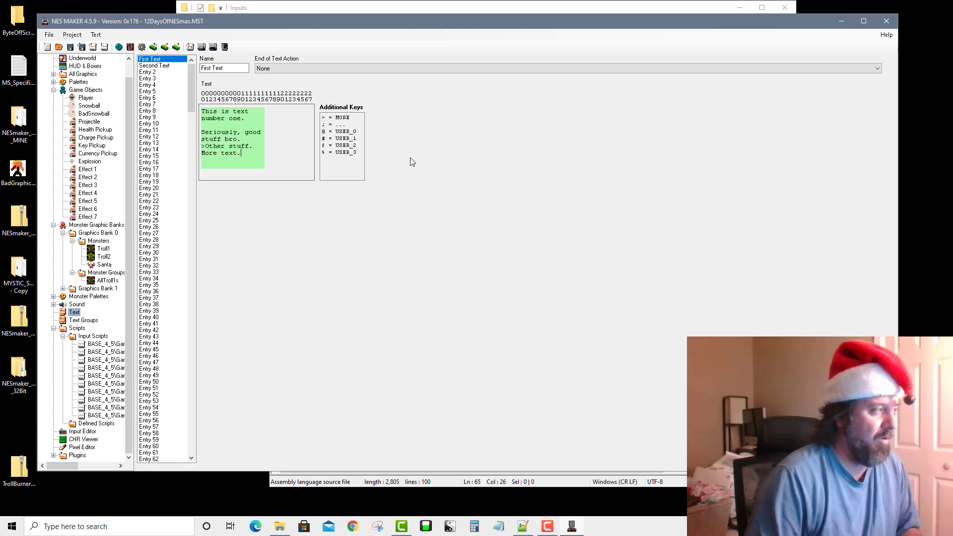
text(>)
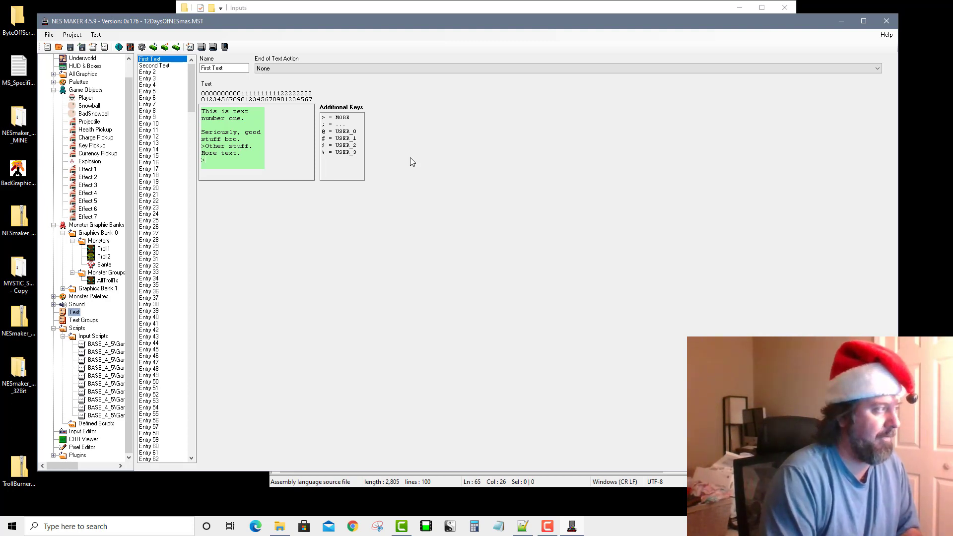
text(It will)
key(Return)
text(Go)
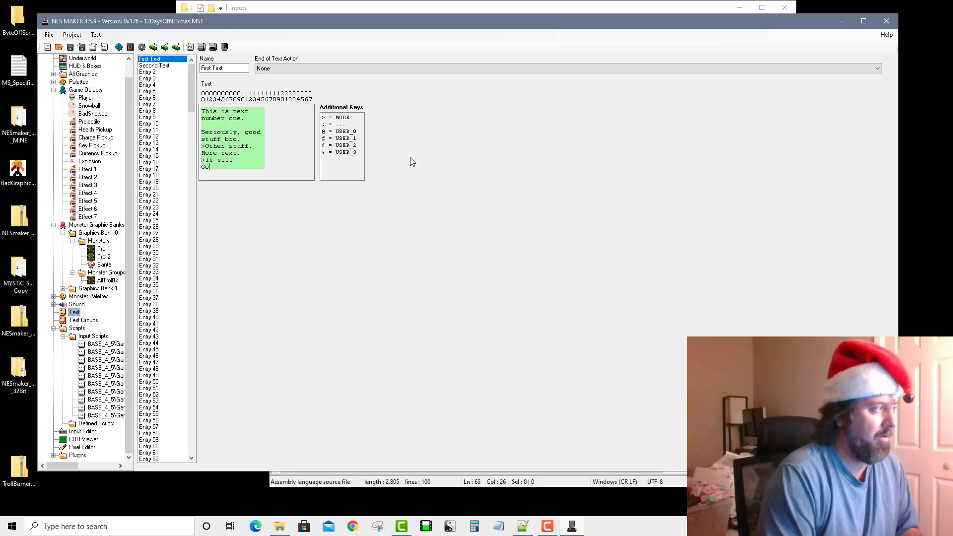
text( Off)
key(Return)
text(The screen.)
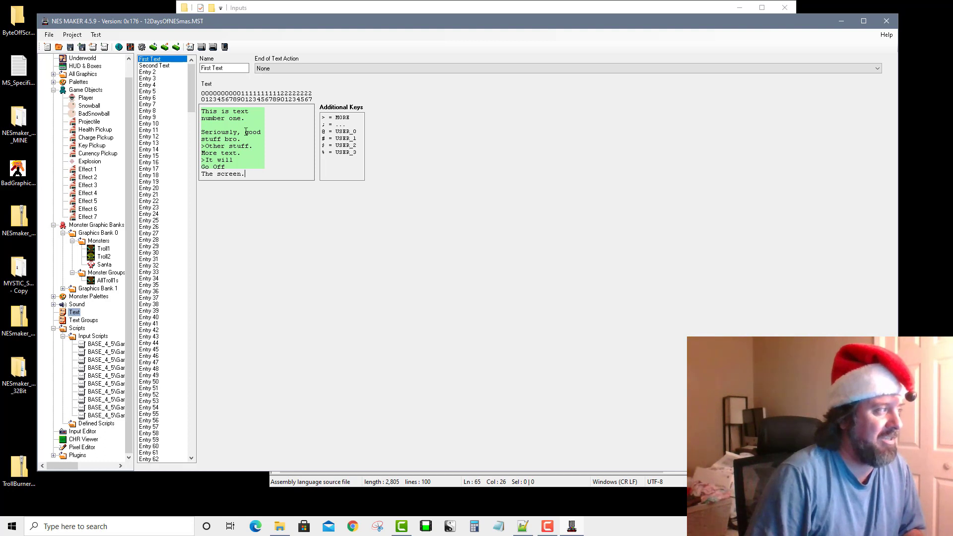
drag(202, 159, 244, 176)
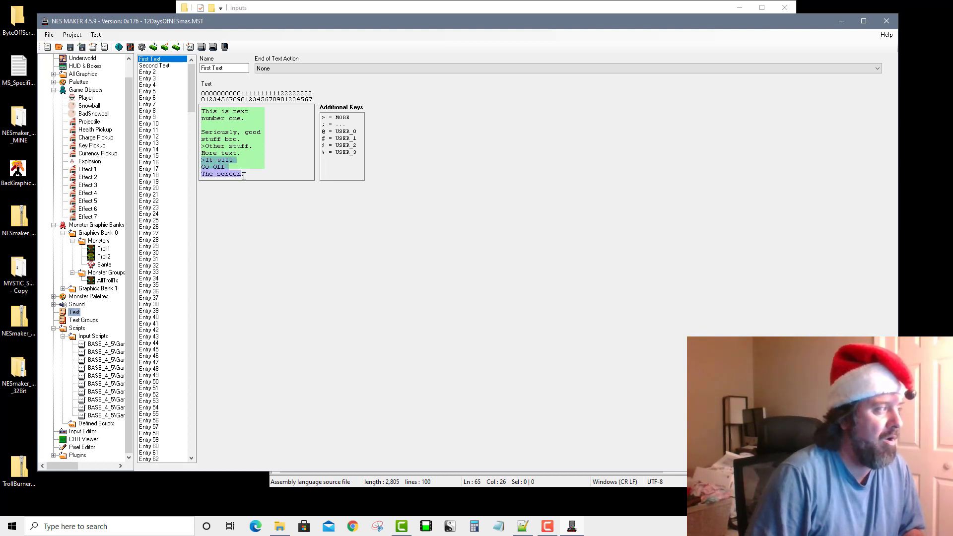
click(240, 137)
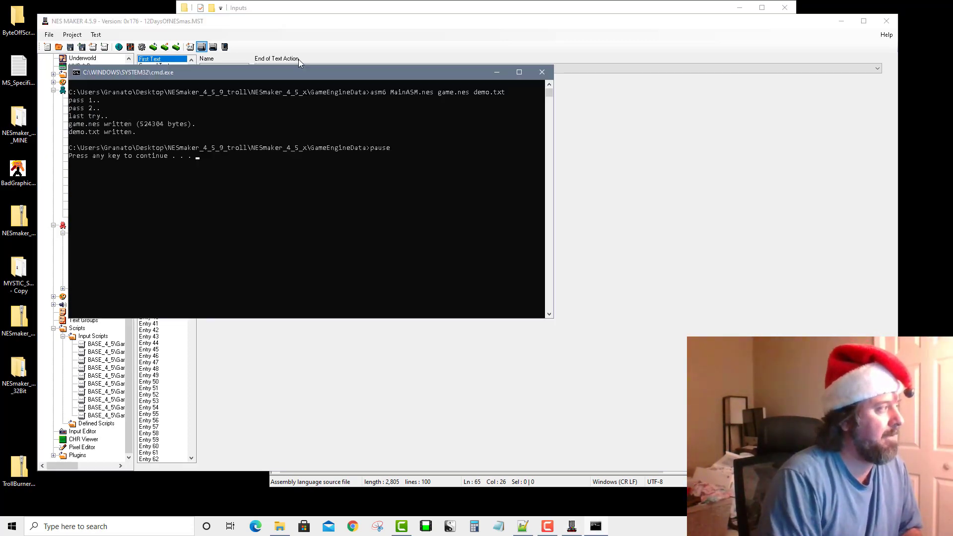
Build and test the game, checking the extended text at the Santa beside the wreath wall, and close the emulator.
key(Return)
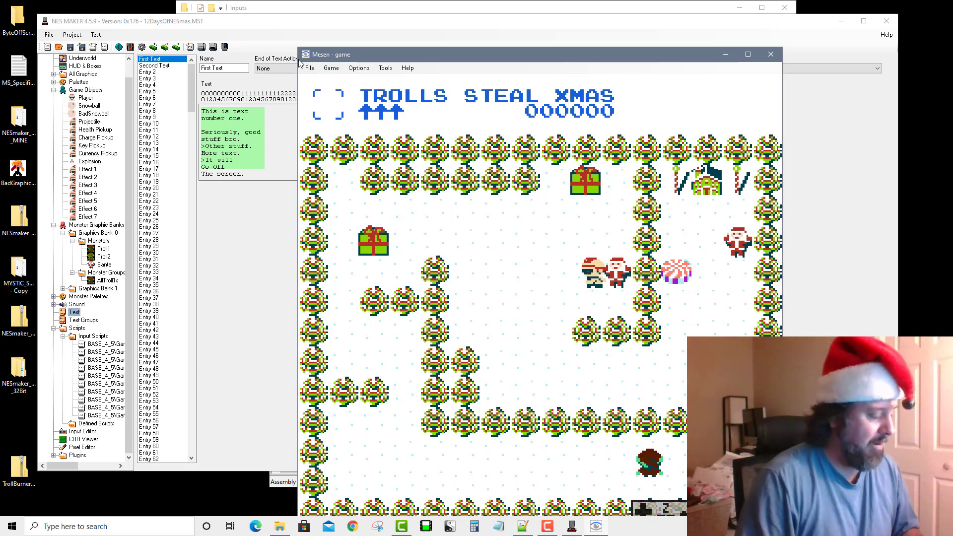
key(Left)
key(Down)
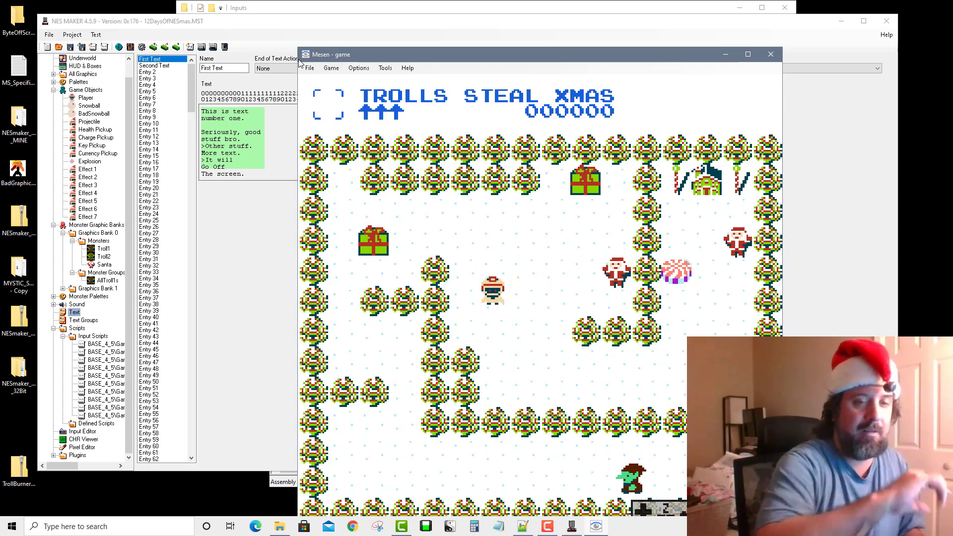
click(761, 54)
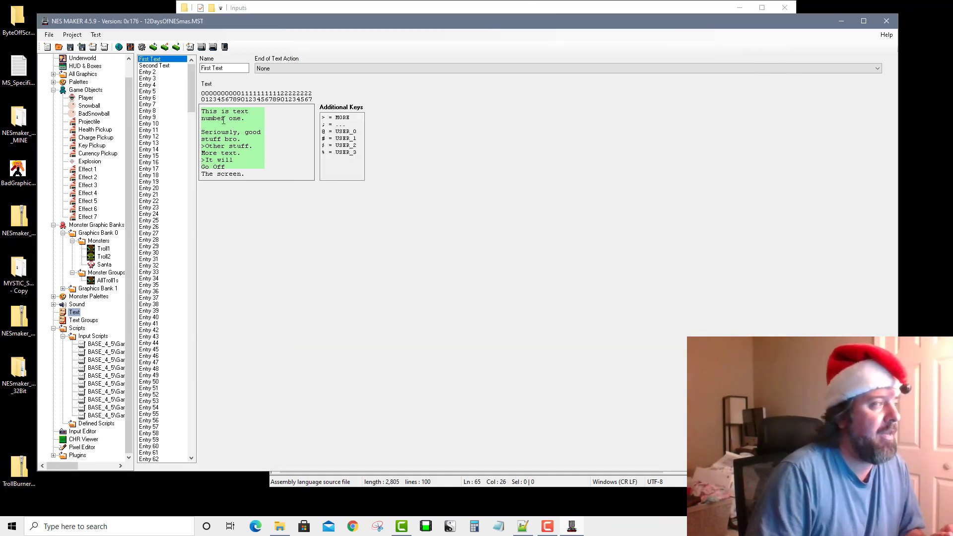
Set First Text's End of Text Action to NPC Gives Item, review the magic, relic, item and song options, and restore None.
click(279, 69)
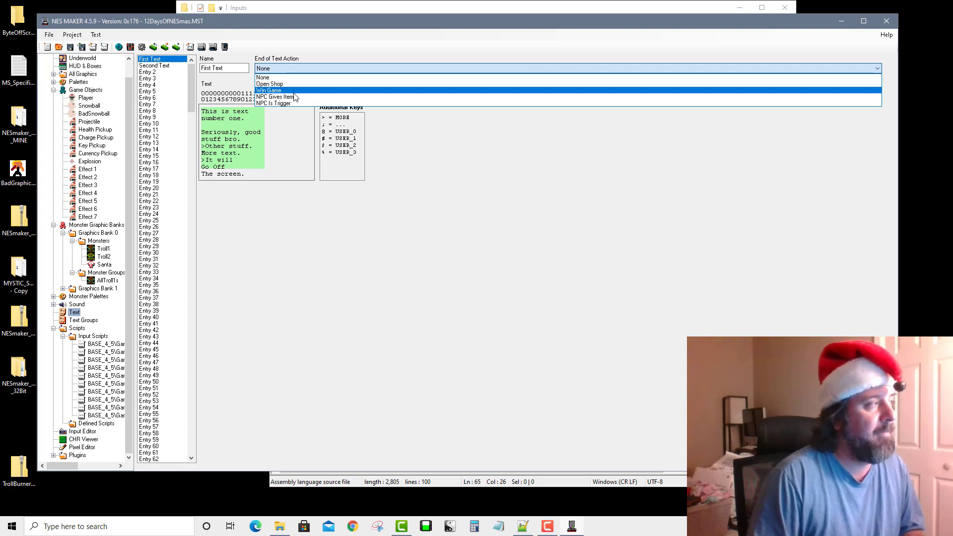
click(295, 97)
click(304, 81)
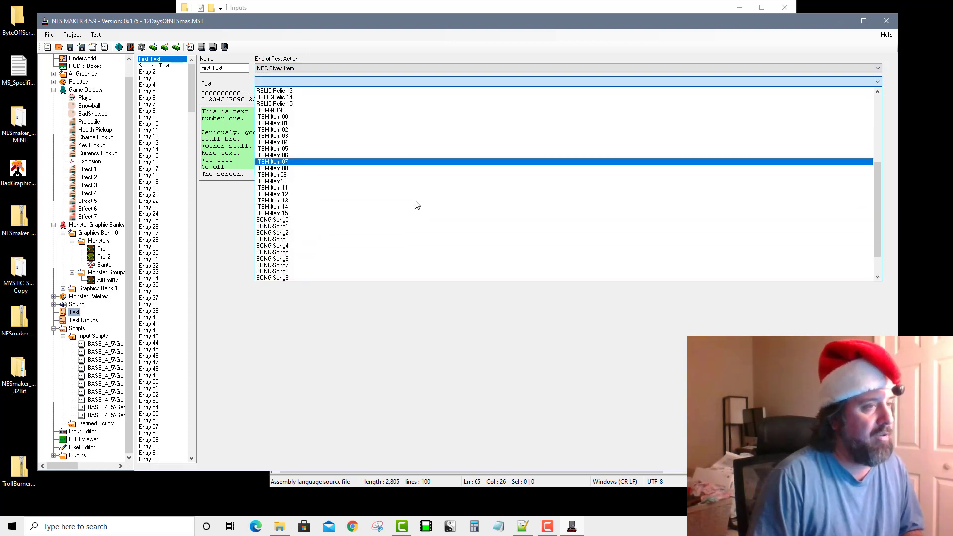
scroll(416, 201, down, 2)
scroll(412, 201, up, 7)
scroll(400, 202, down, 7)
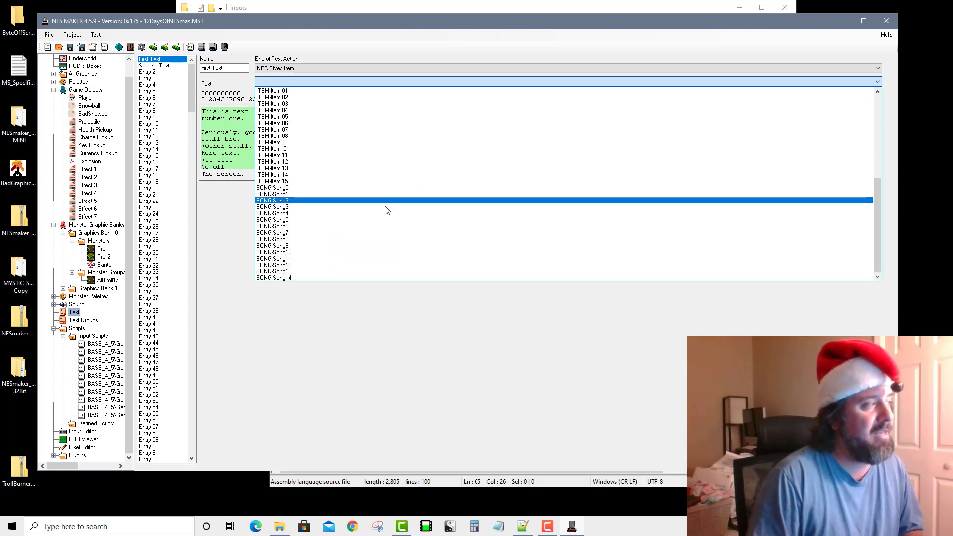
scroll(367, 198, up, 9)
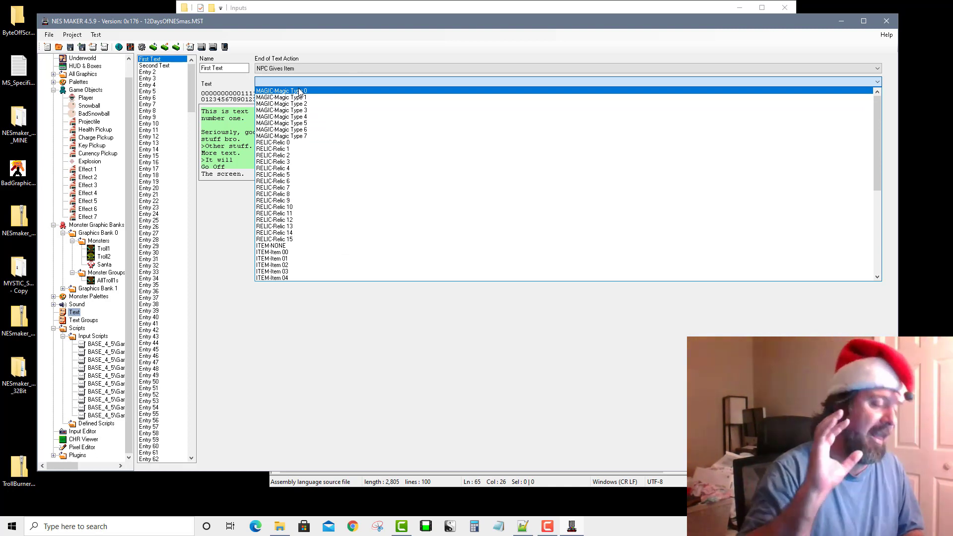
click(330, 82)
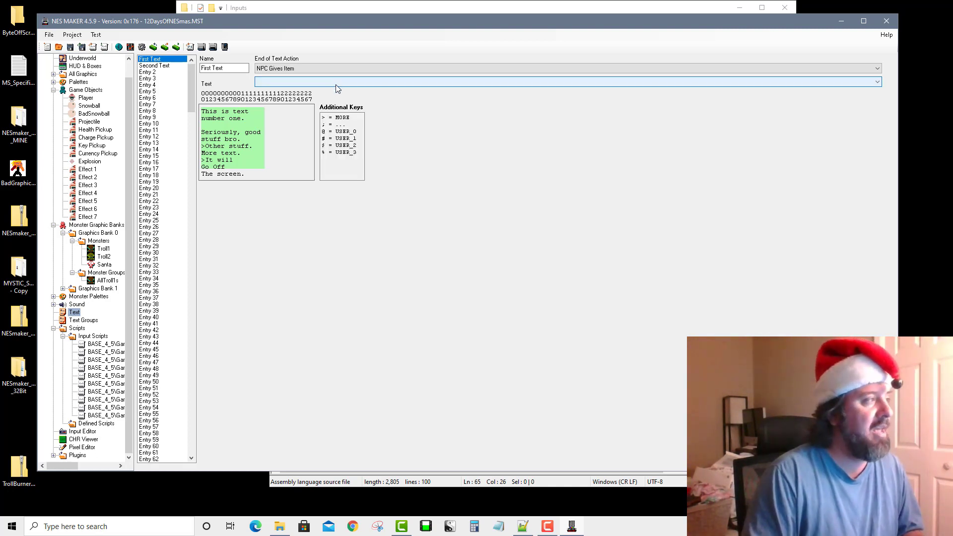
click(339, 73)
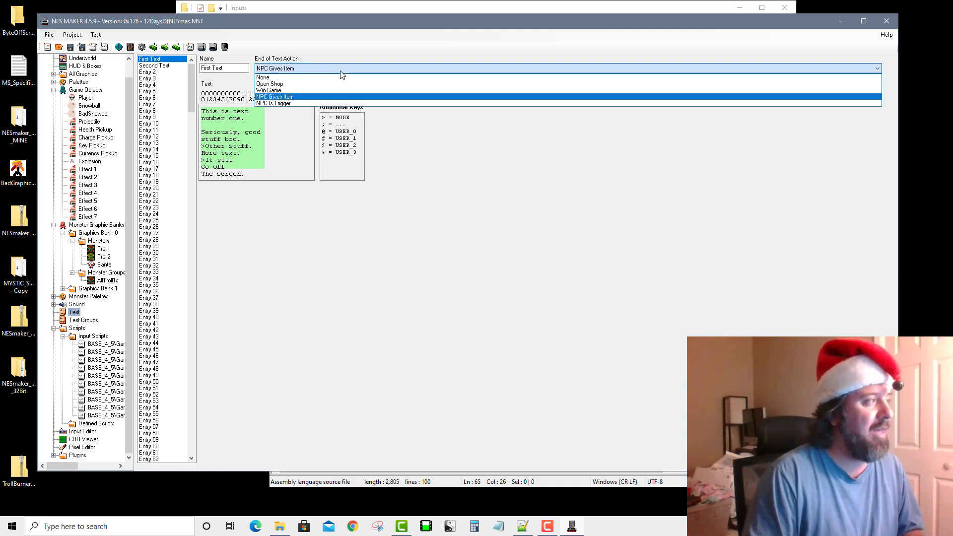
click(312, 78)
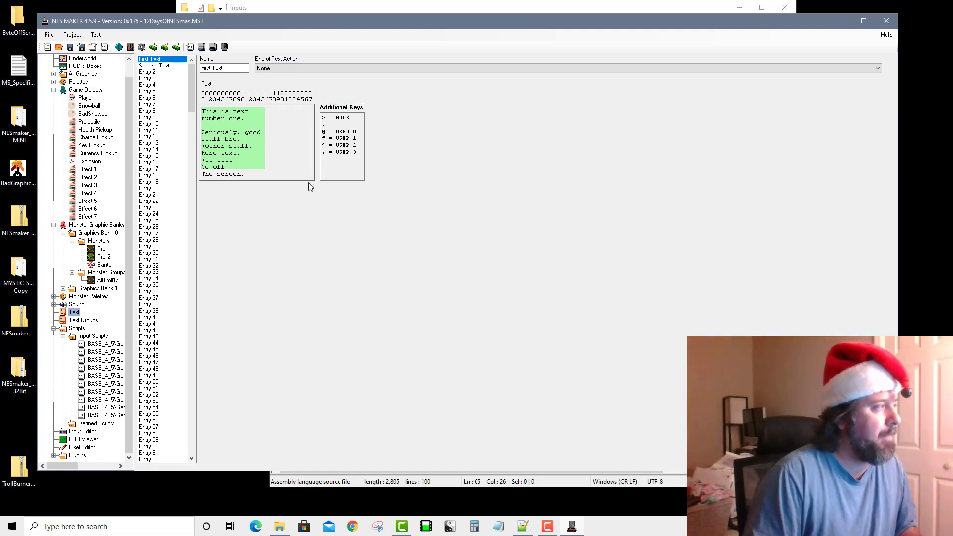